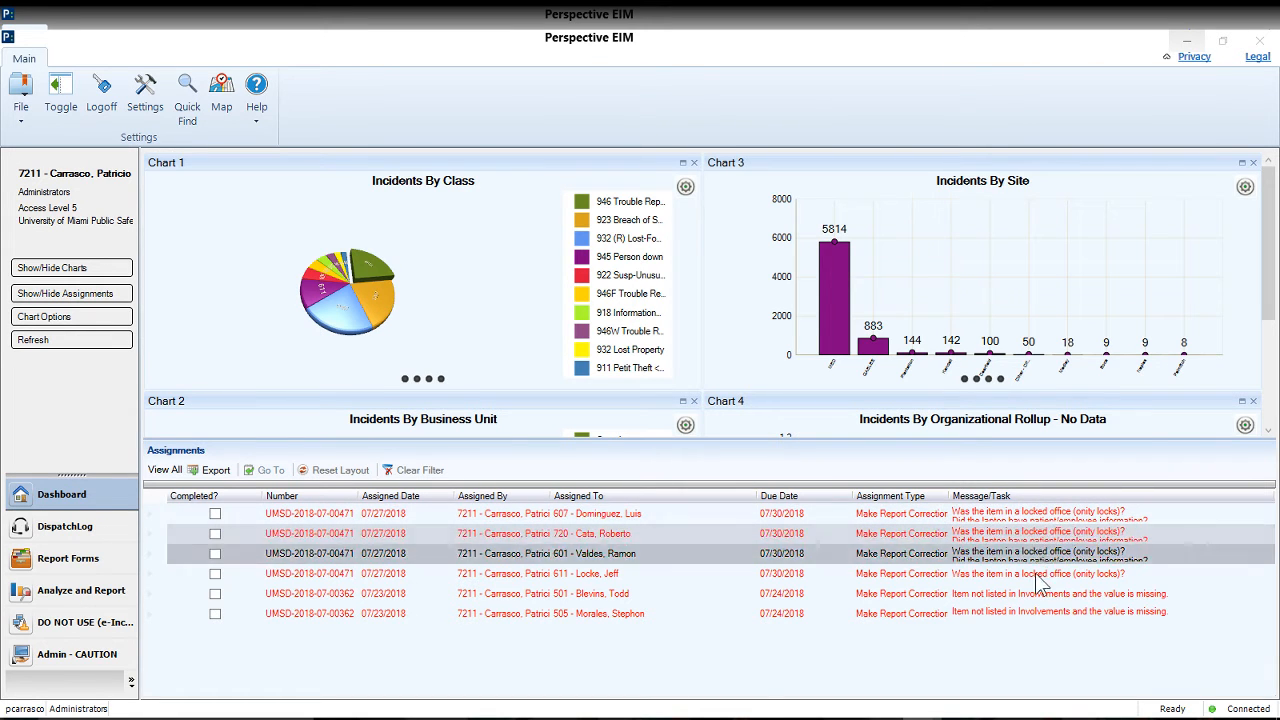
- Switch to the Activities records in Report Forms and open the record views editor for them
{"action": "left_click", "coordinate": [1035, 609]}
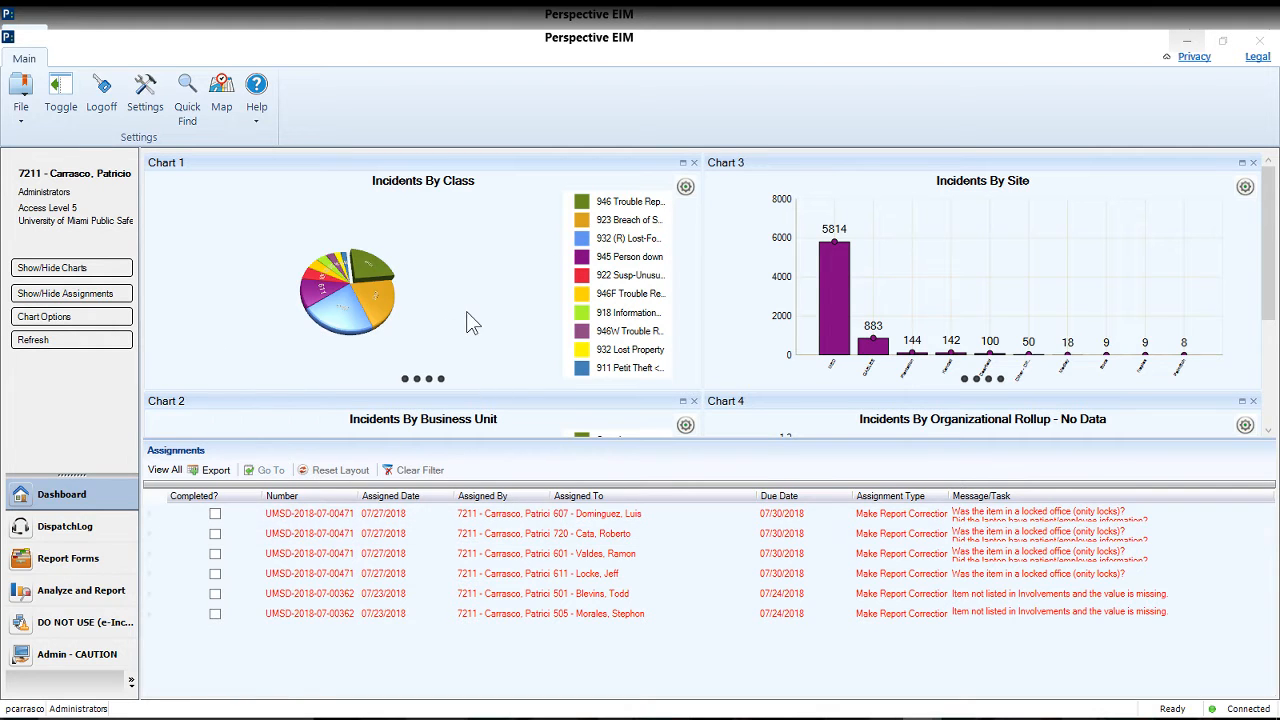
{"action": "left_click", "coordinate": [60, 567]}
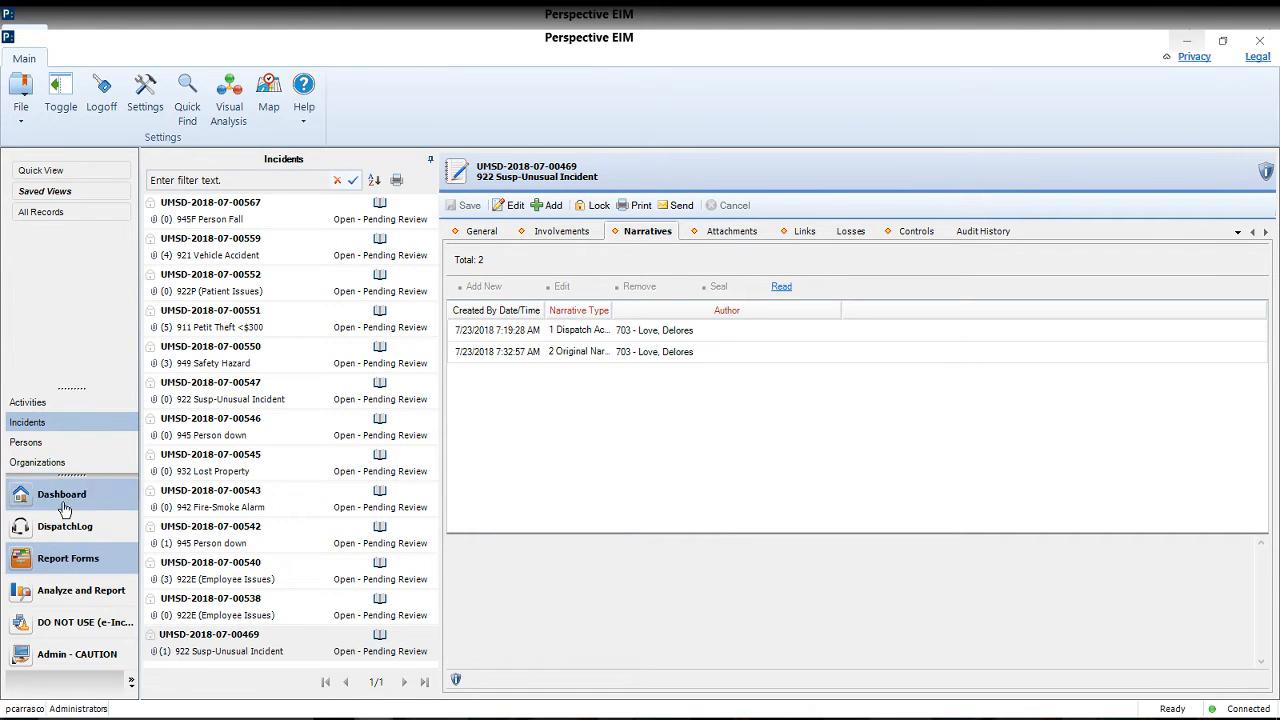
{"action": "left_click", "coordinate": [28, 403]}
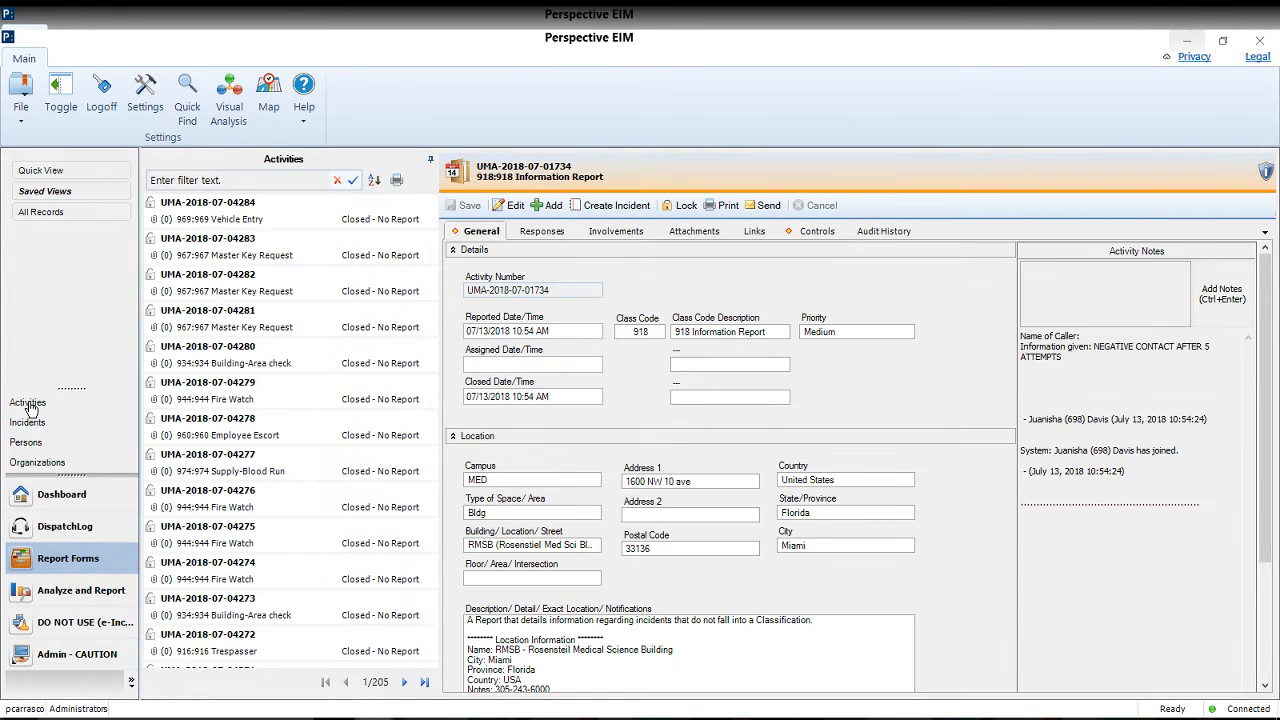
{"action": "left_click", "coordinate": [42, 171]}
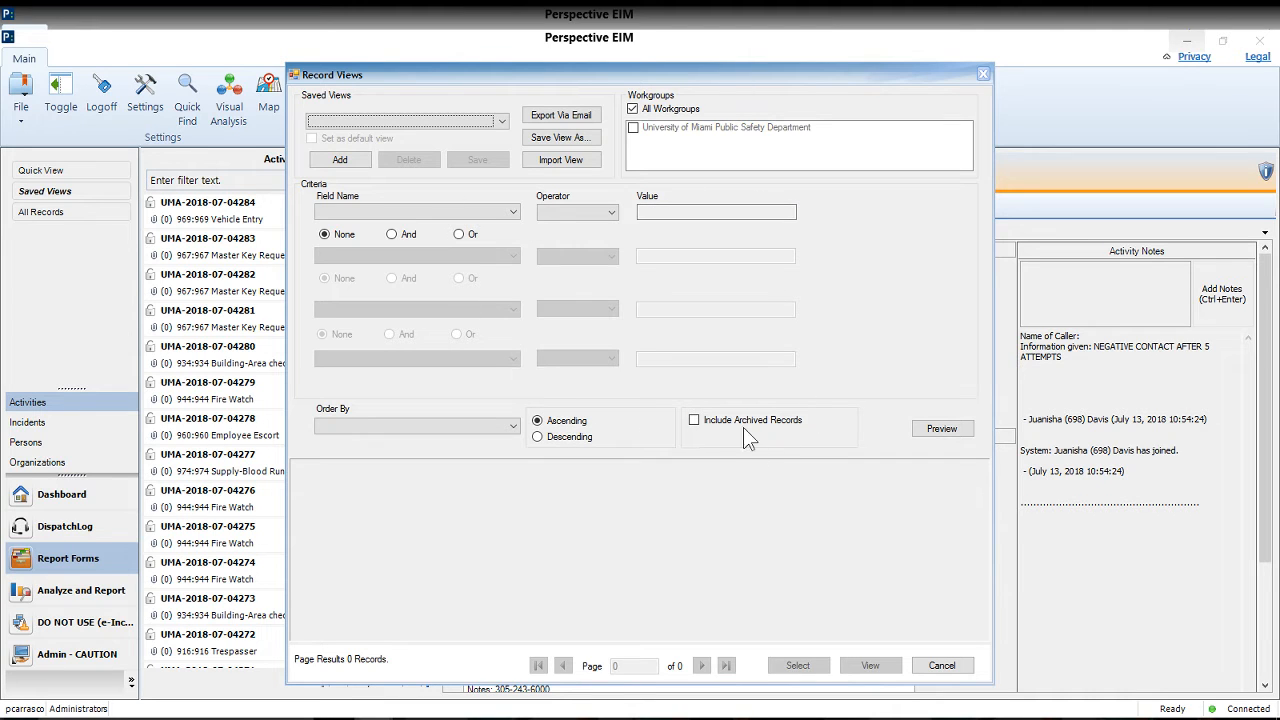
- Import the view file "Open Activities Over Two Days Old" from the Scans folder
{"action": "left_click", "coordinate": [566, 161]}
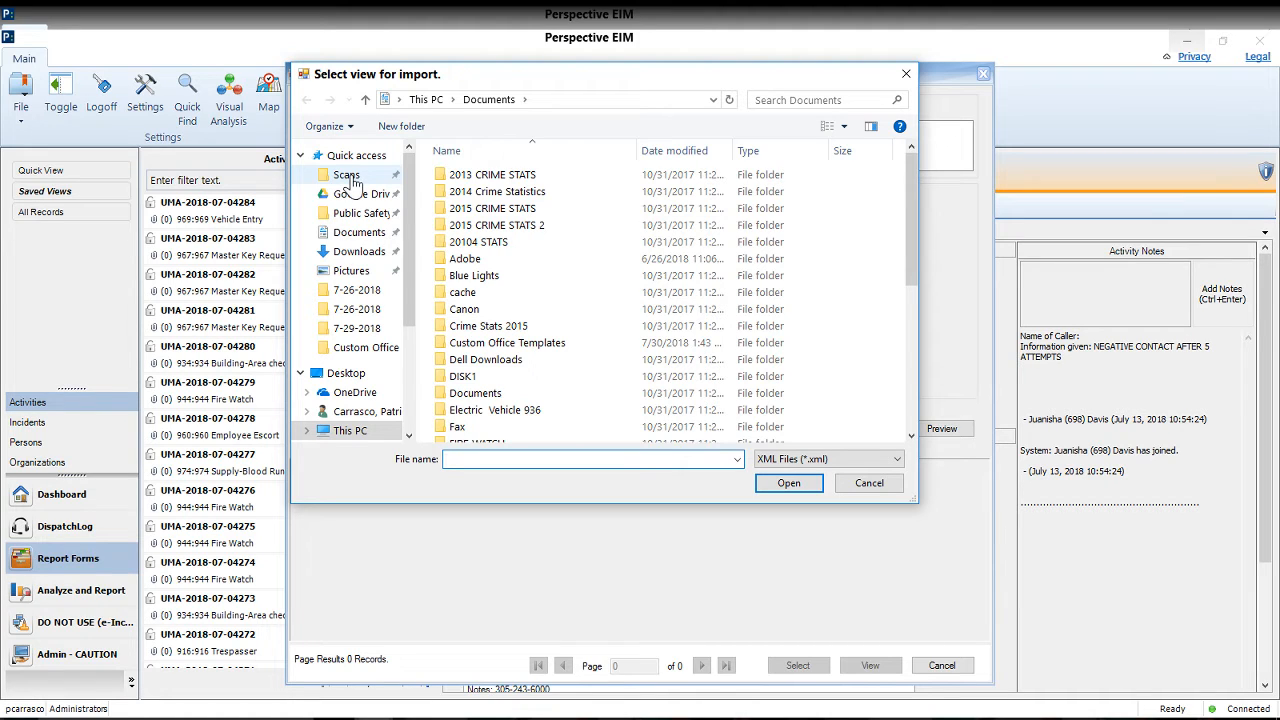
{"action": "left_click", "coordinate": [350, 180]}
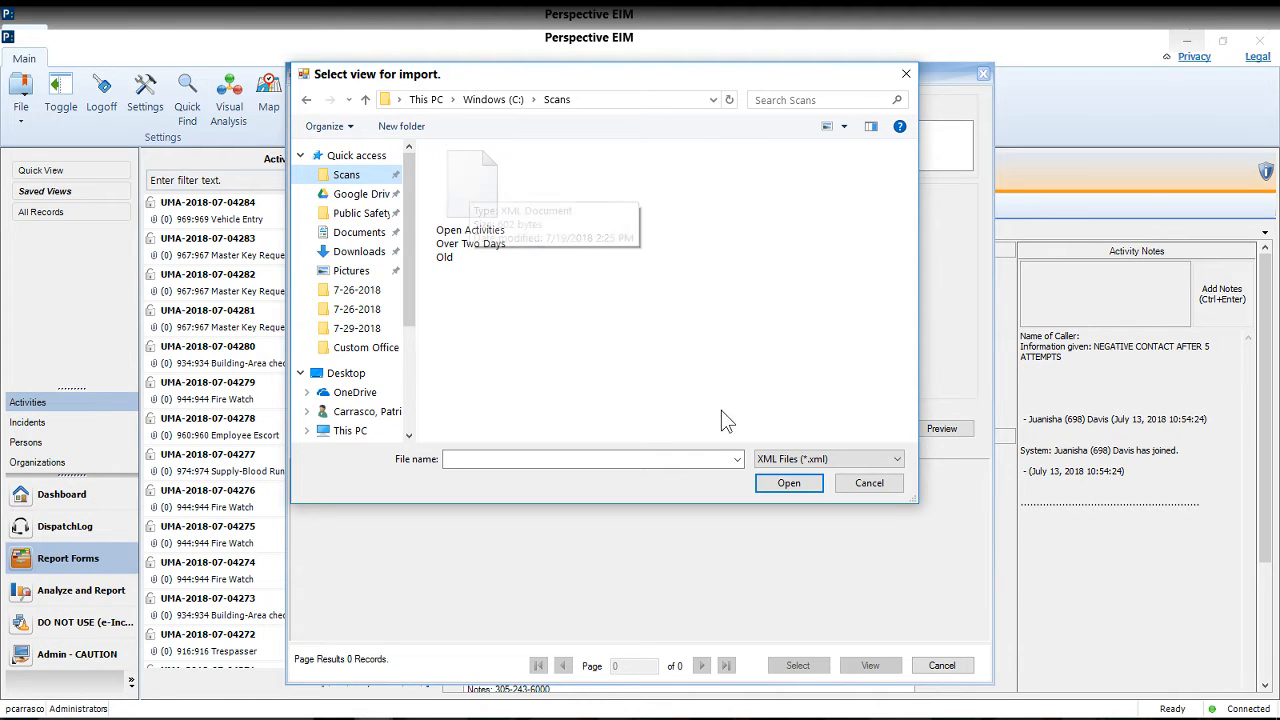
{"action": "left_click", "coordinate": [483, 172]}
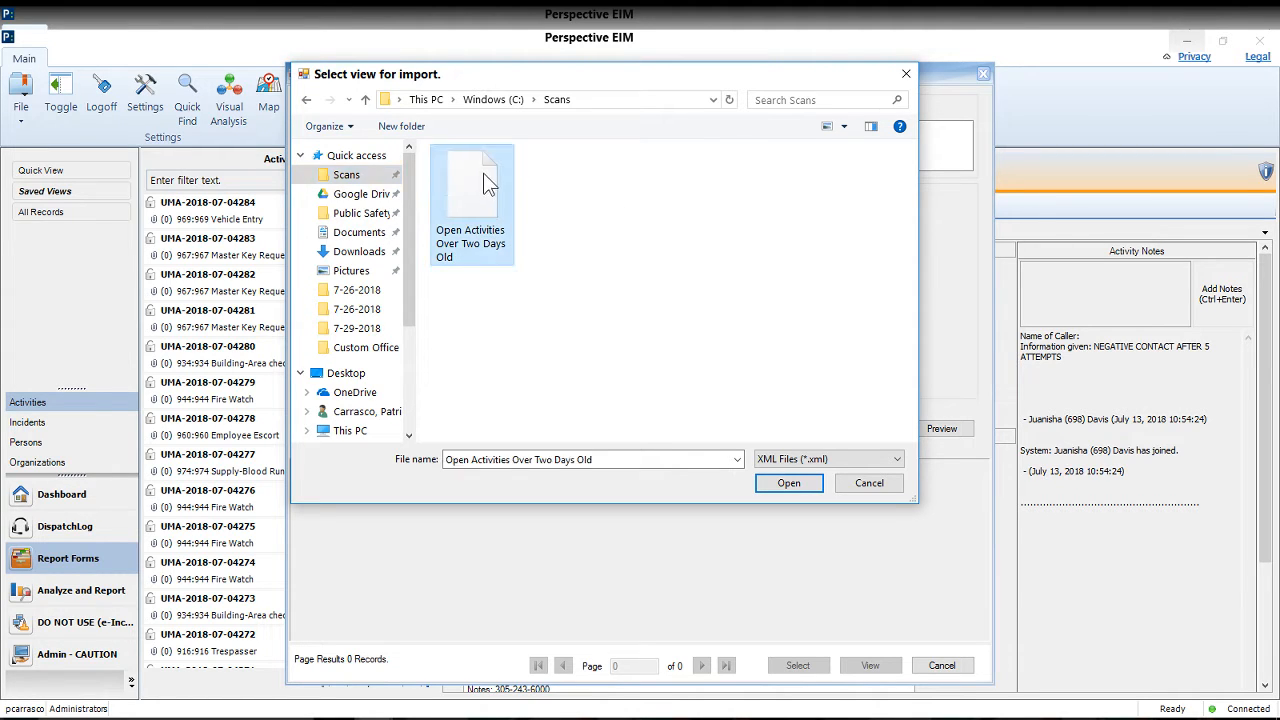
{"action": "left_click", "coordinate": [789, 484]}
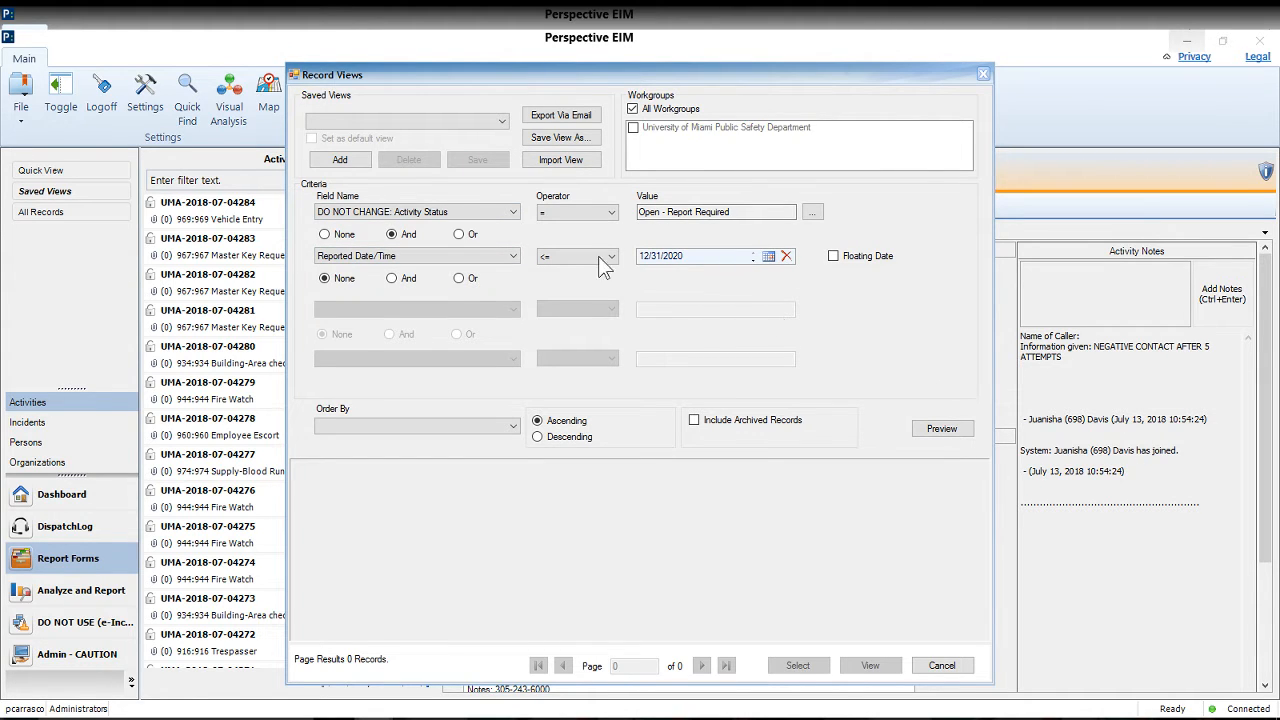
- Save the imported criteria as a new view named "Open Pending Activities (report needed)", keeping the current criteria, and close the view editor
{"action": "left_click", "coordinate": [340, 162]}
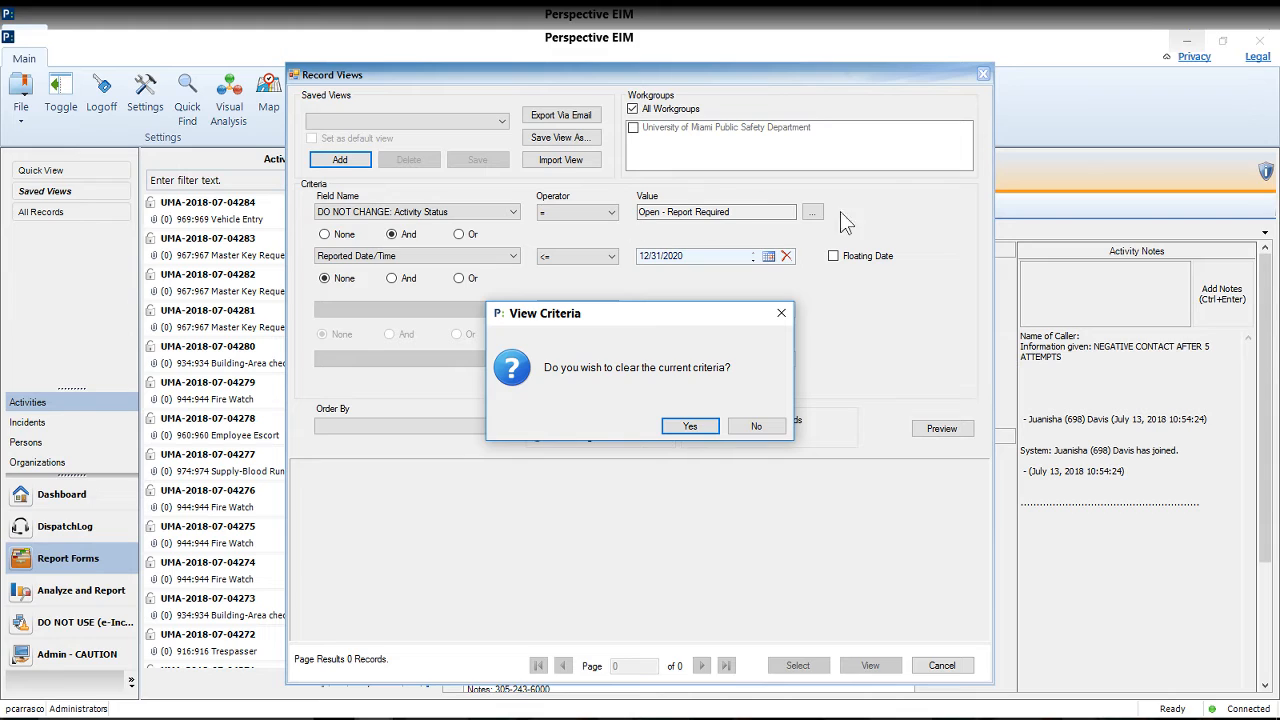
{"action": "left_click", "coordinate": [757, 427]}
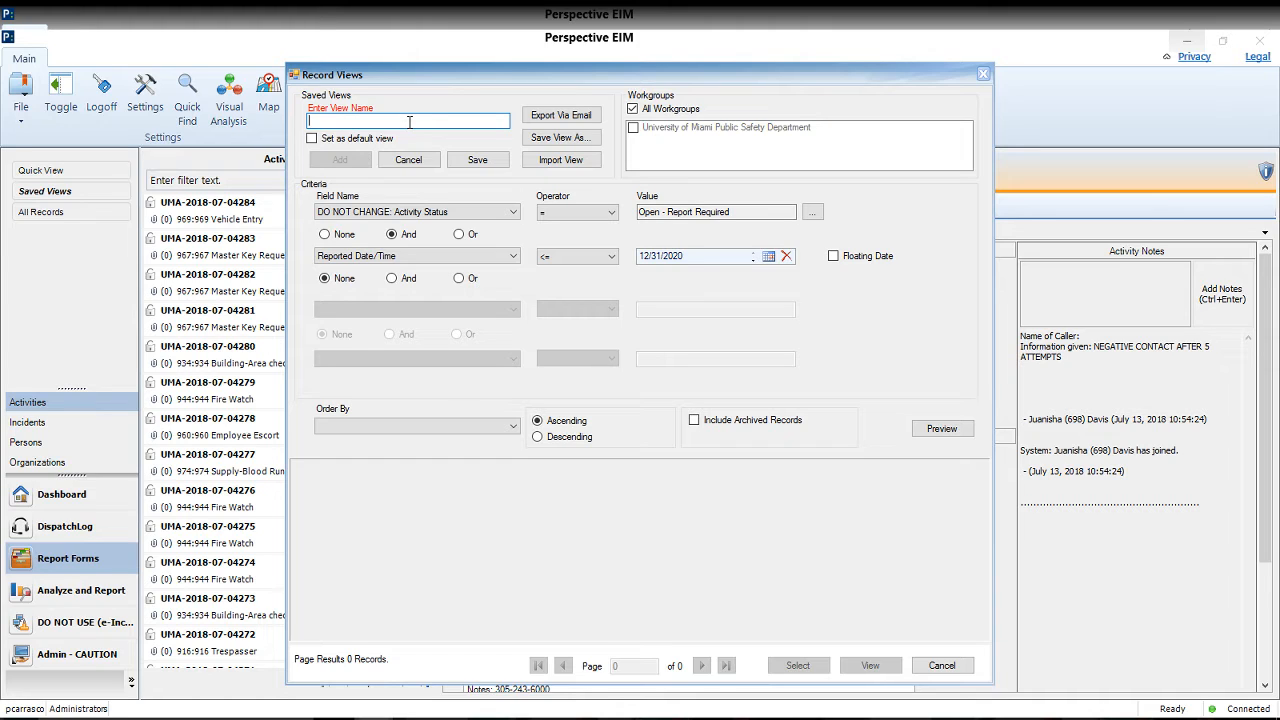
{"action": "type", "text": "Open Pending Activities (report needed"}
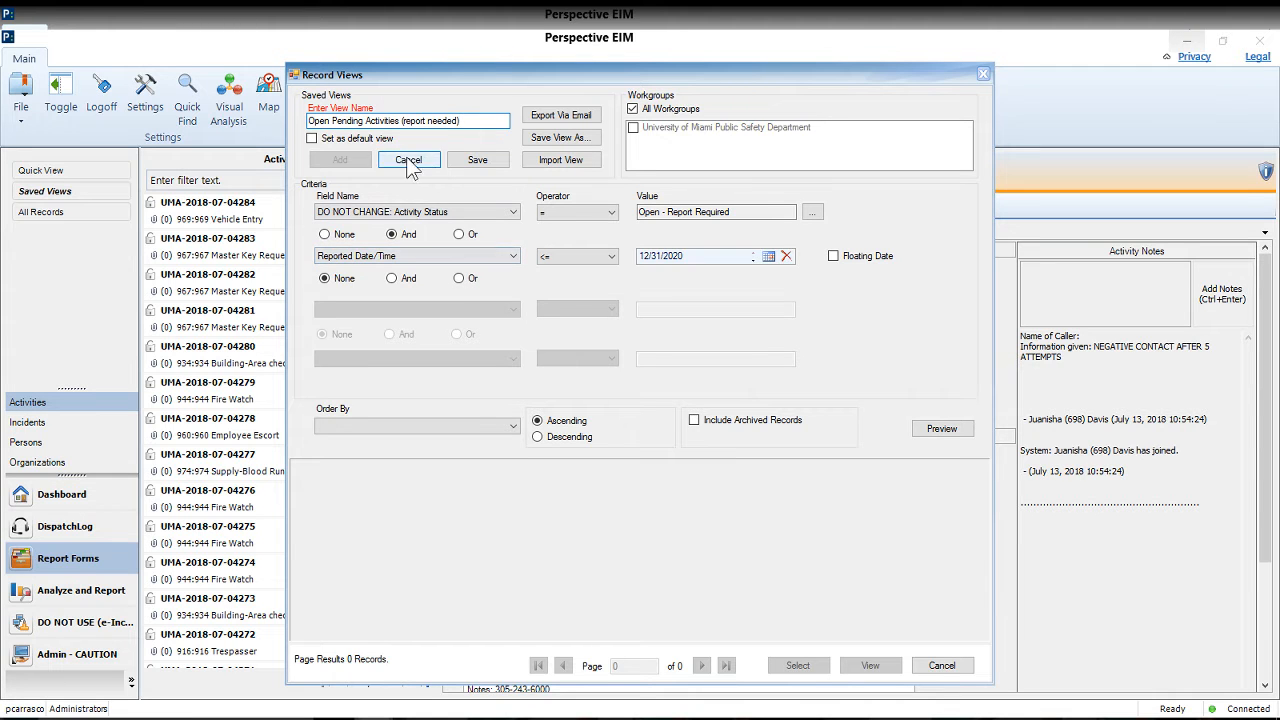
{"action": "left_click", "coordinate": [478, 161]}
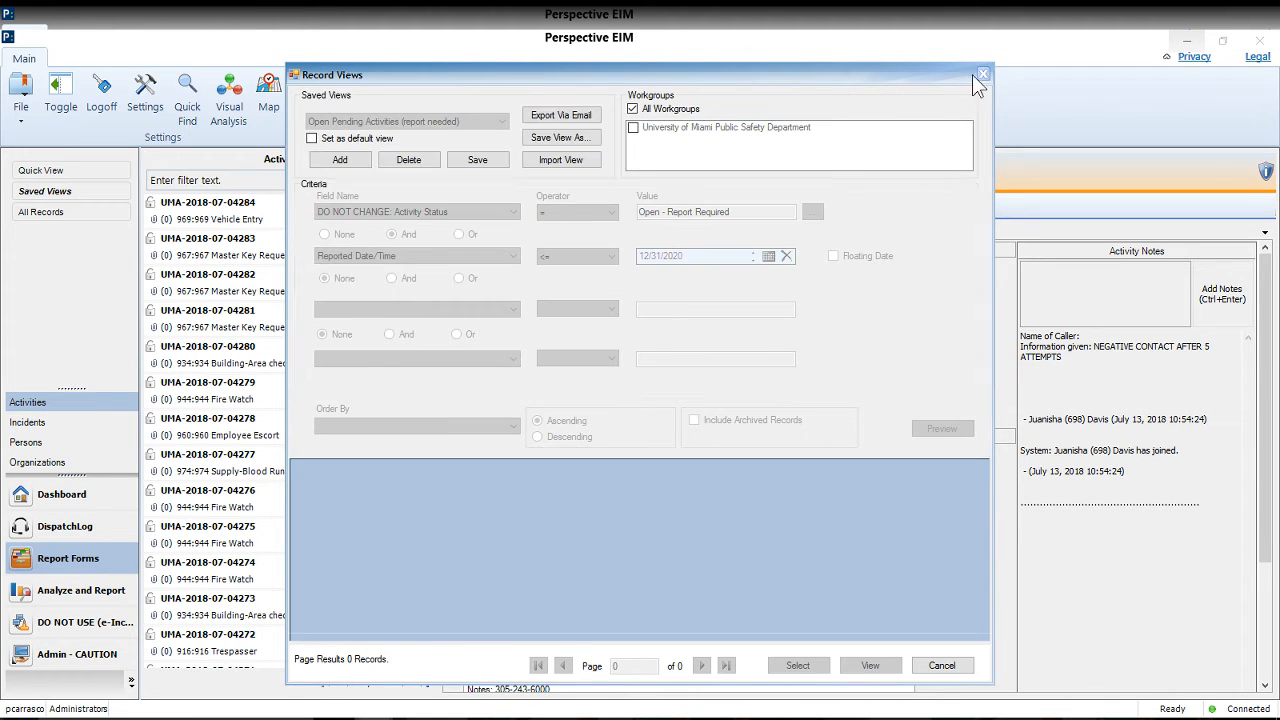
{"action": "left_click", "coordinate": [984, 76]}
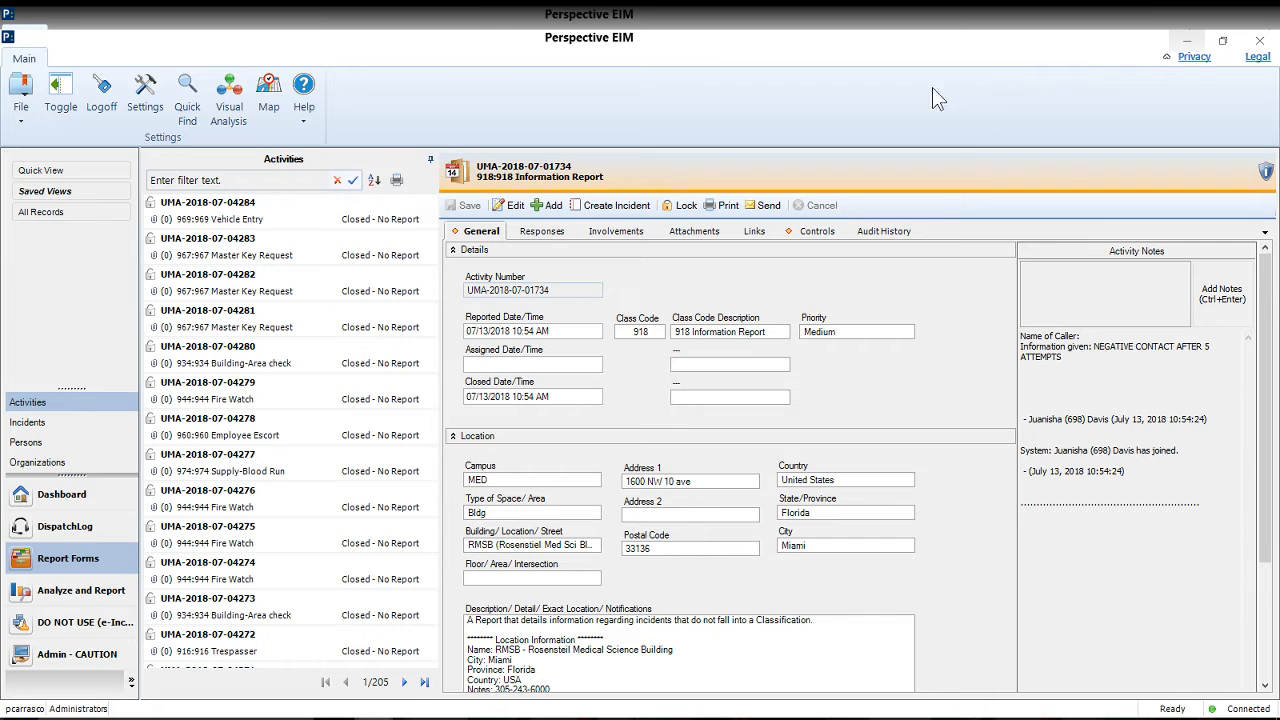
- Apply the saved view "Open Pending Activities (report needed)" to the activities and look through the resulting list down to its oldest record
{"action": "left_click", "coordinate": [61, 199]}
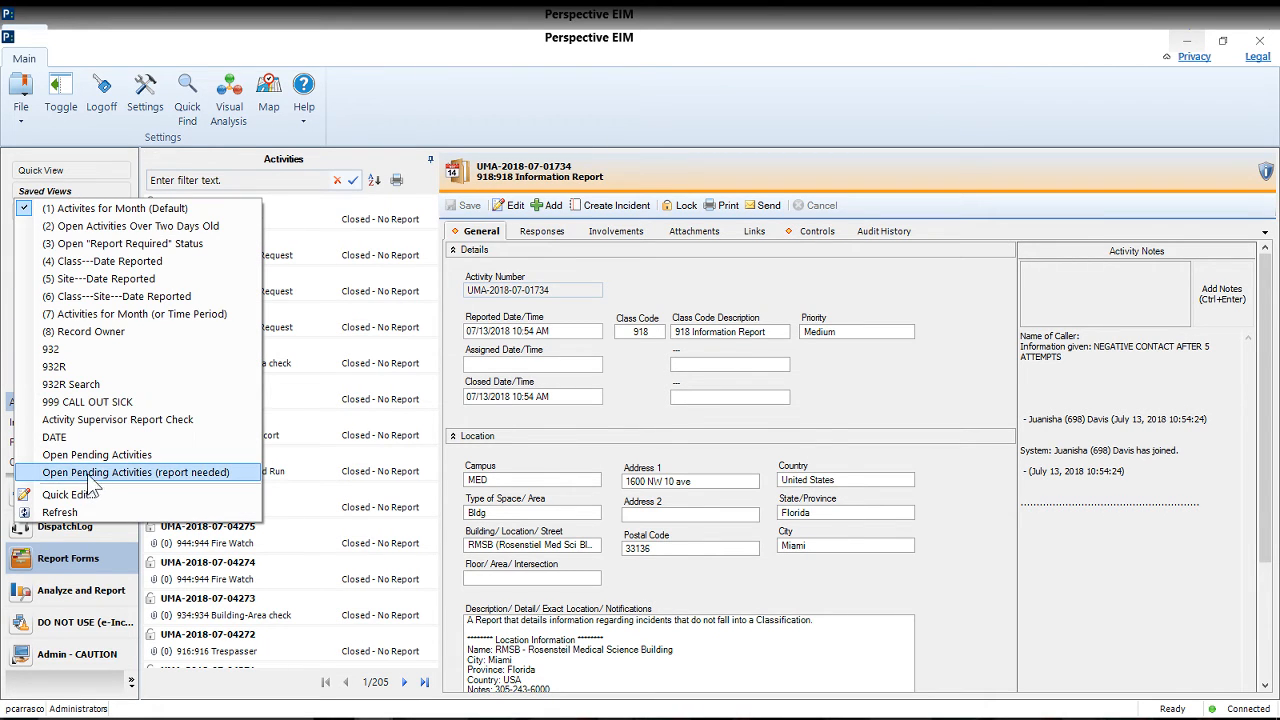
{"action": "left_click", "coordinate": [203, 471]}
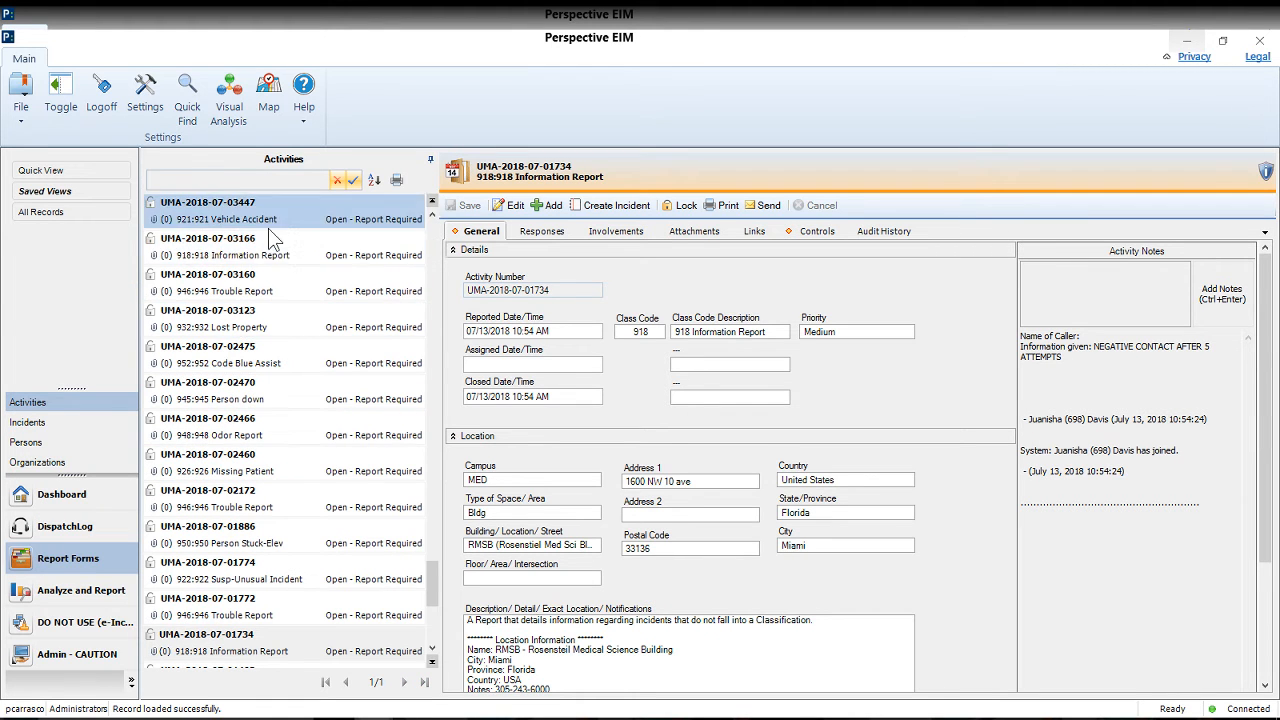
{"action": "scroll", "coordinate": [274, 300], "scroll_direction": "up", "scroll_amount": 10}
{"action": "scroll", "coordinate": [268, 327], "scroll_direction": "up", "scroll_amount": 5}
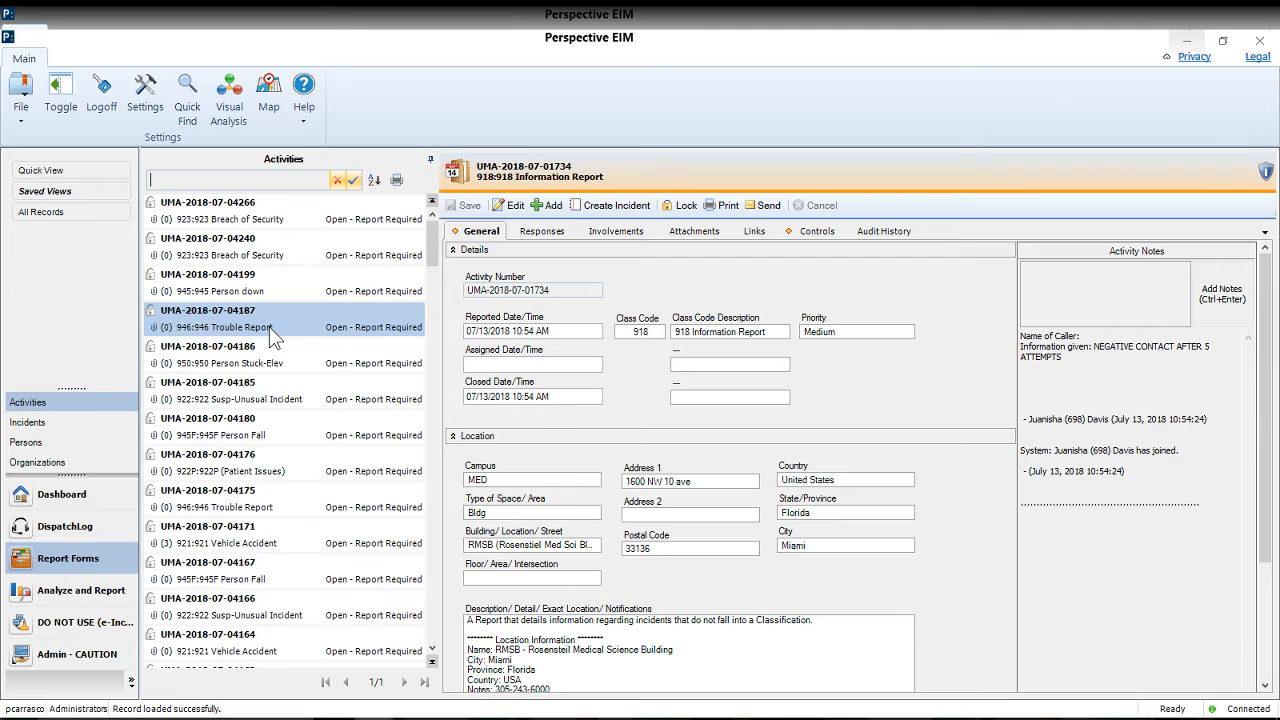
{"action": "scroll", "coordinate": [267, 326], "scroll_direction": "down", "scroll_amount": 20}
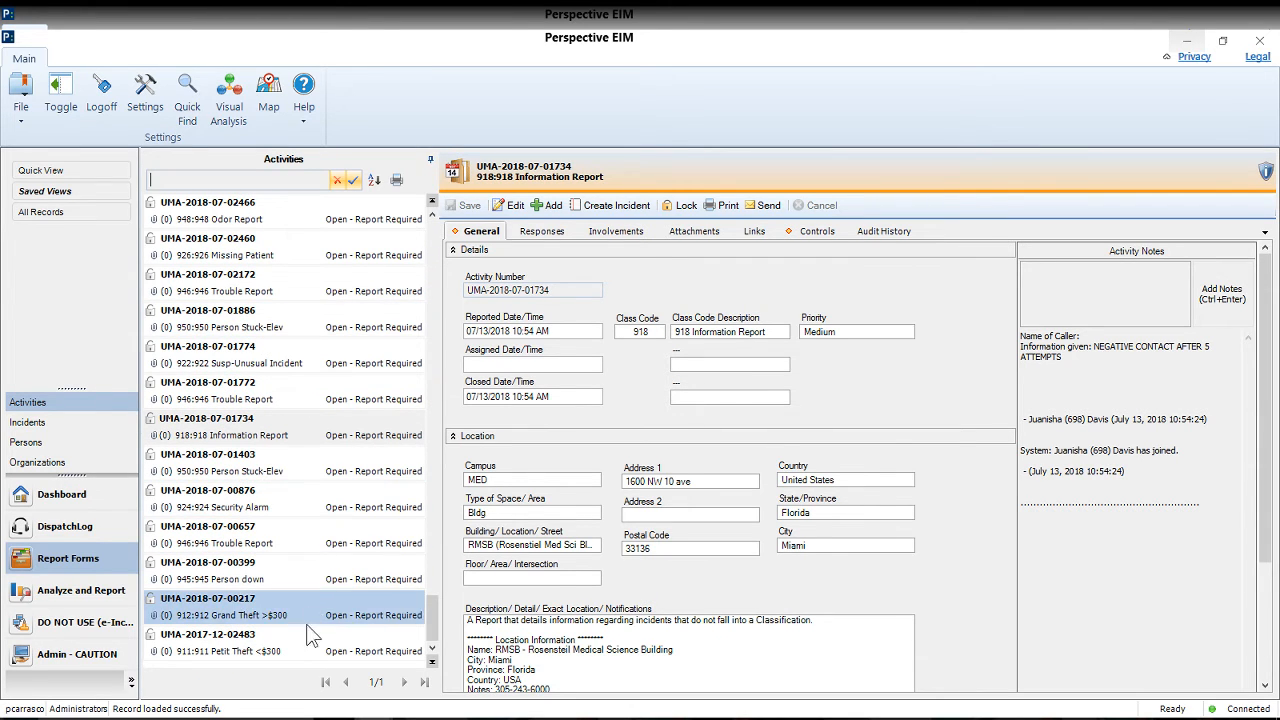
{"action": "scroll", "coordinate": [303, 446], "scroll_direction": "up", "scroll_amount": 8}
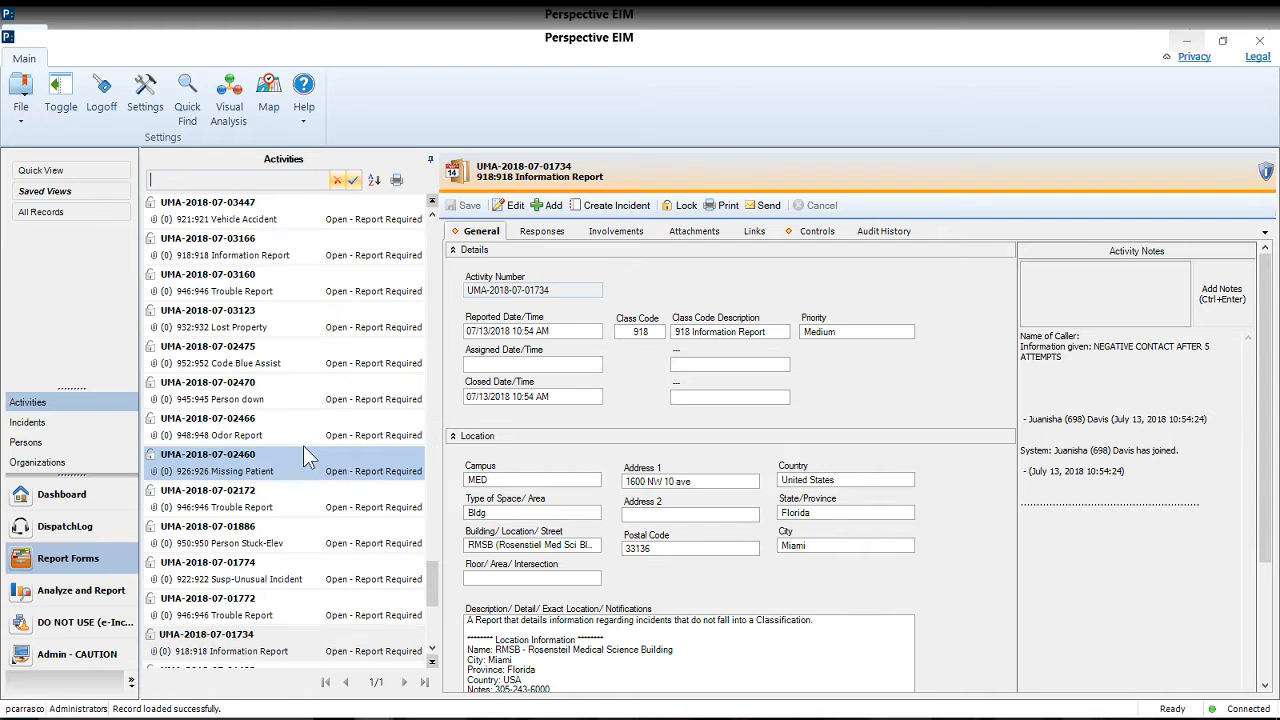
{"action": "scroll", "coordinate": [303, 446], "scroll_direction": "down", "scroll_amount": 4}
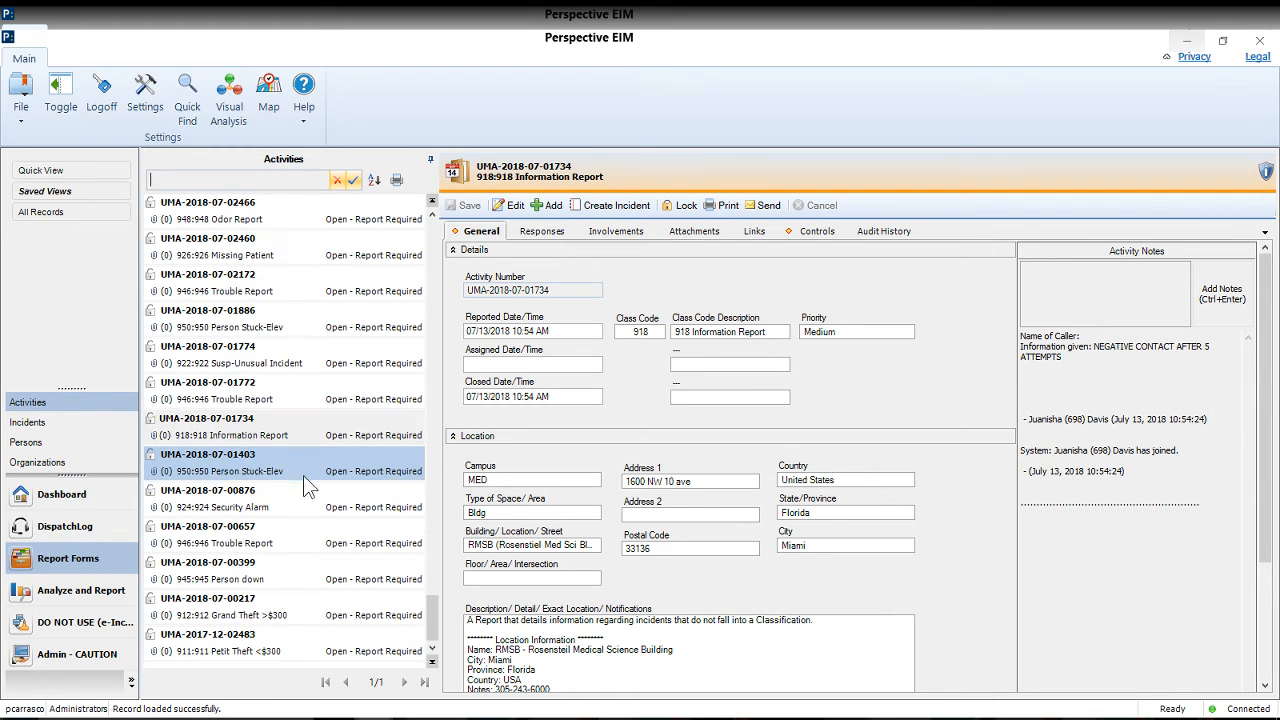
{"action": "scroll", "coordinate": [437, 640], "scroll_direction": "down", "scroll_amount": 4}
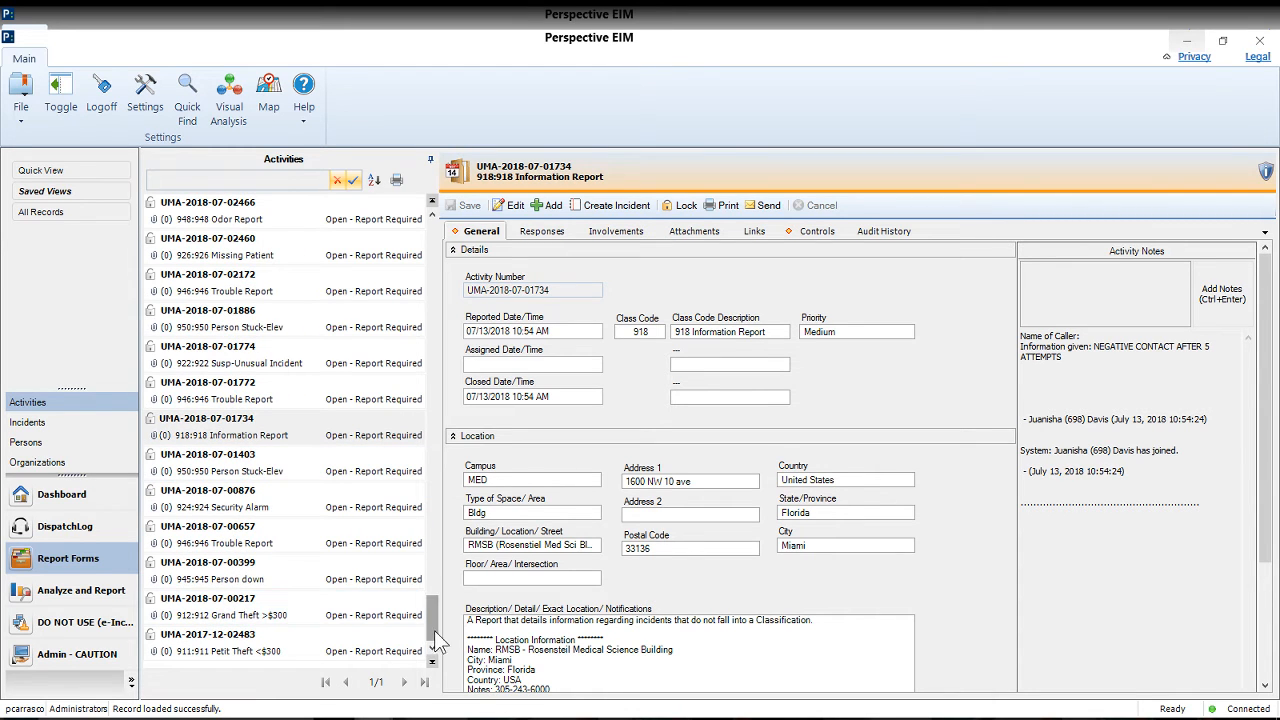
- Open the 911 Petit Theft <$300 activity at the end of the list and check its reported date and record owner
{"action": "left_click", "coordinate": [298, 644]}
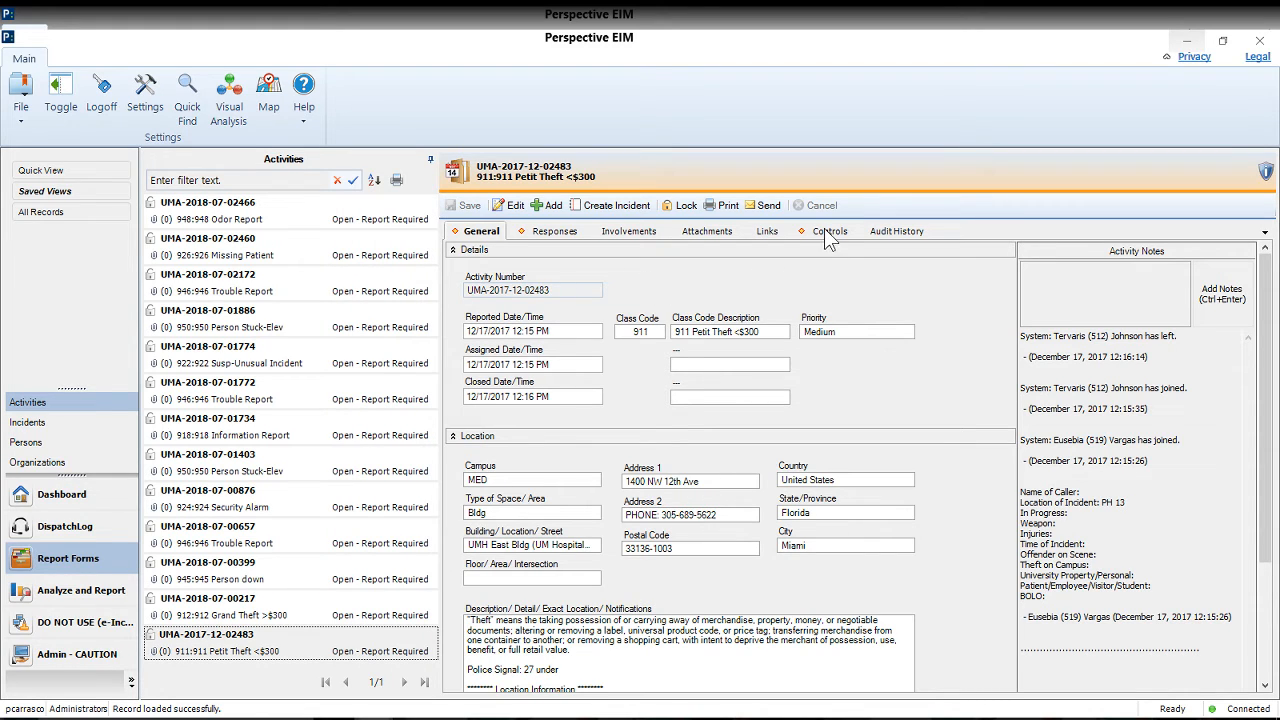
{"action": "left_click", "coordinate": [485, 233]}
{"action": "left_click", "coordinate": [545, 332]}
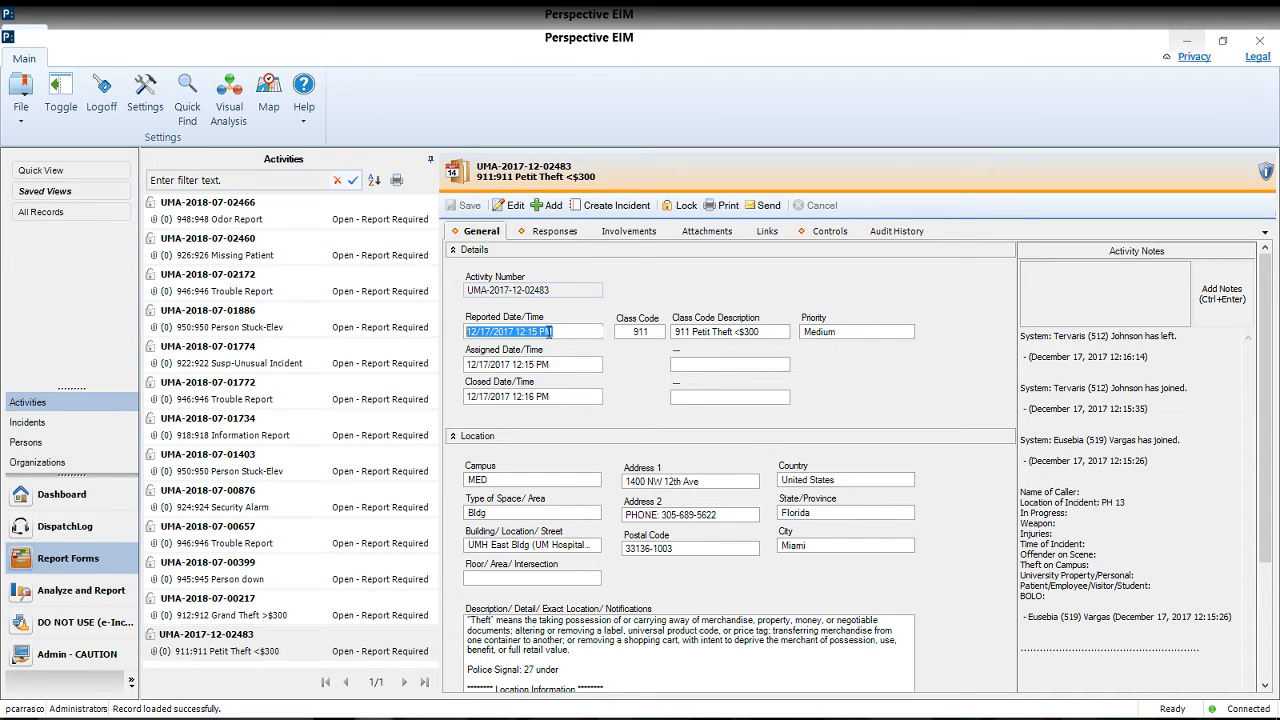
{"action": "left_click", "coordinate": [830, 232]}
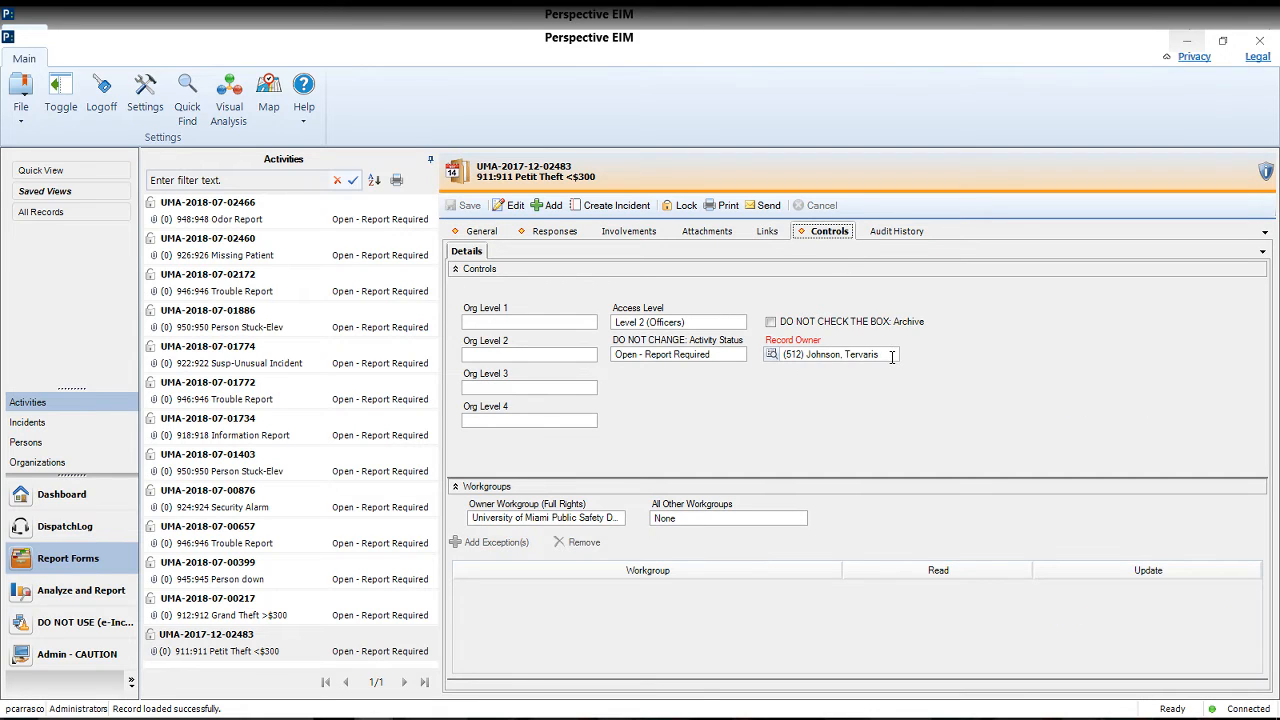
{"action": "left_click_drag", "start_coordinate": [891, 357], "coordinate": [757, 358]}
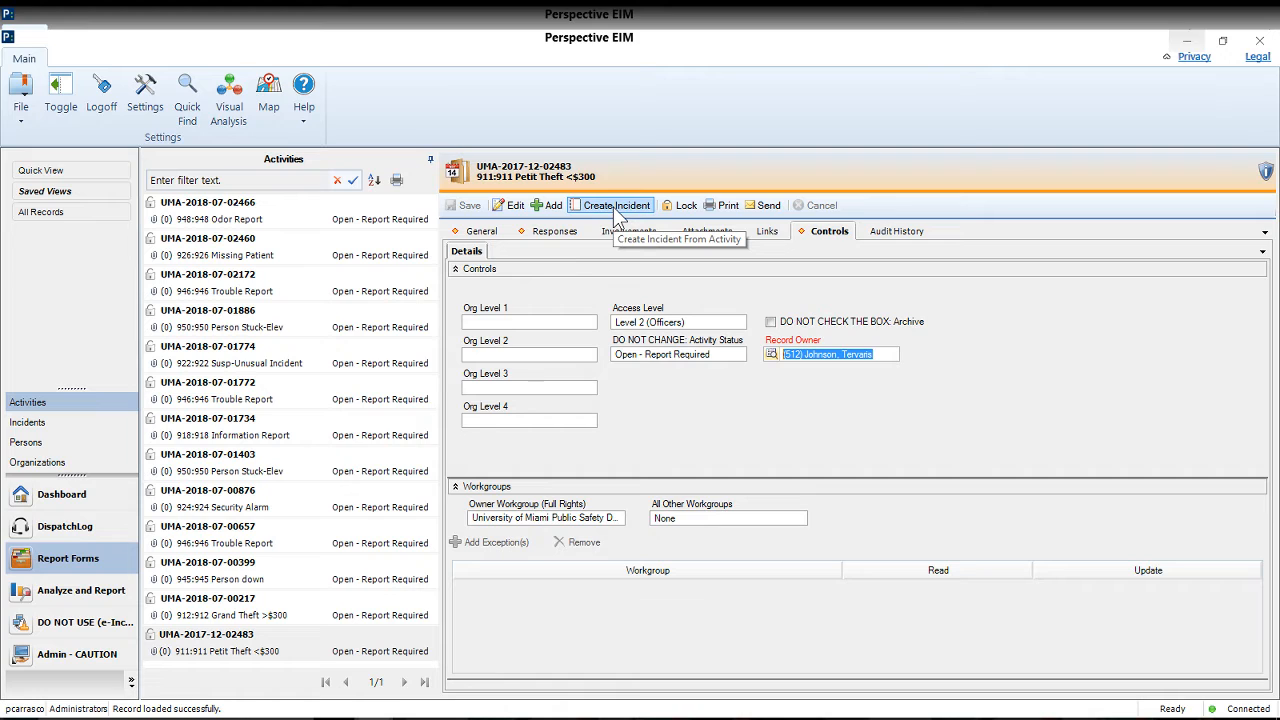
- Open the 912 Grand Theft >$300 activity and check its reported date and record owner
{"action": "left_click", "coordinate": [296, 612]}
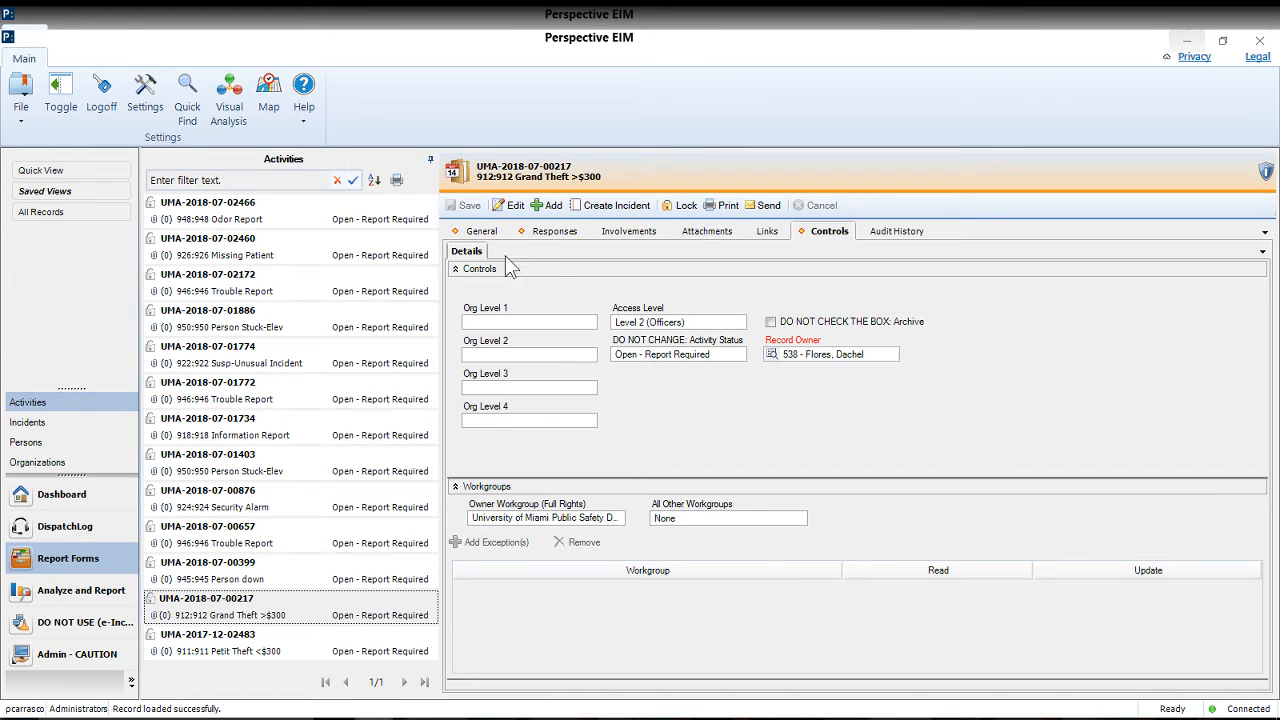
{"action": "left_click", "coordinate": [484, 231]}
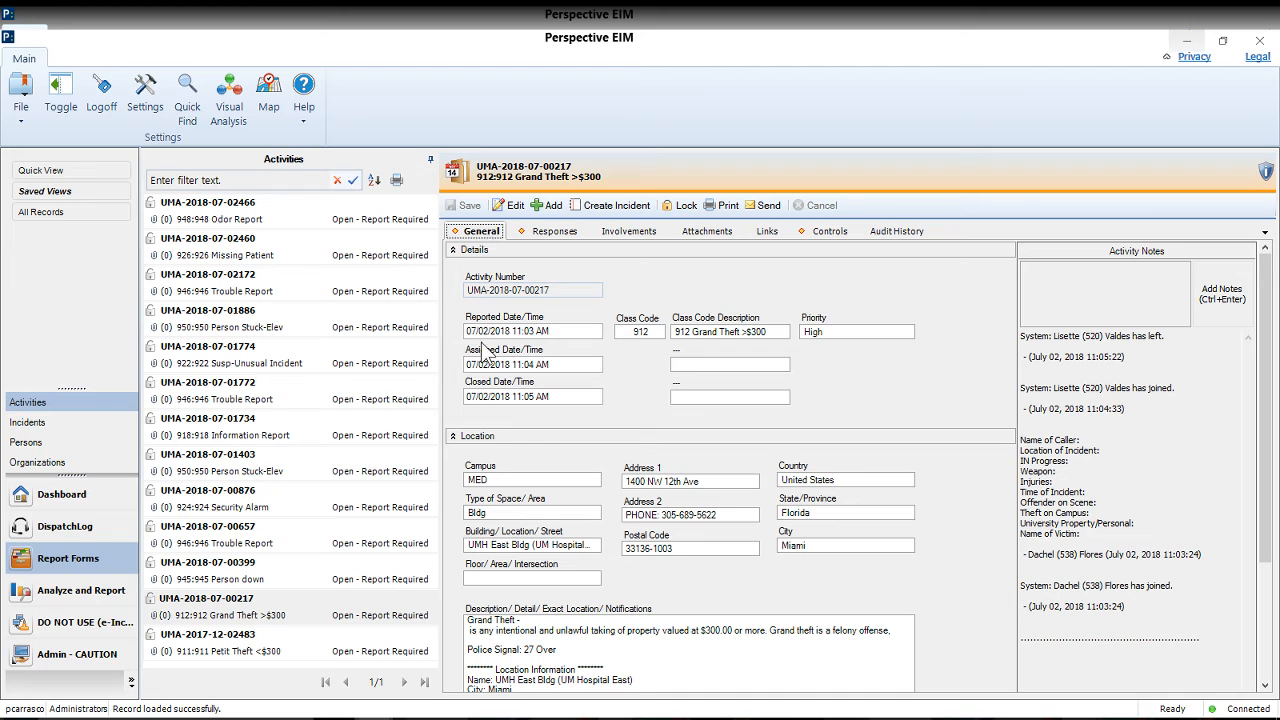
{"action": "left_click", "coordinate": [467, 331]}
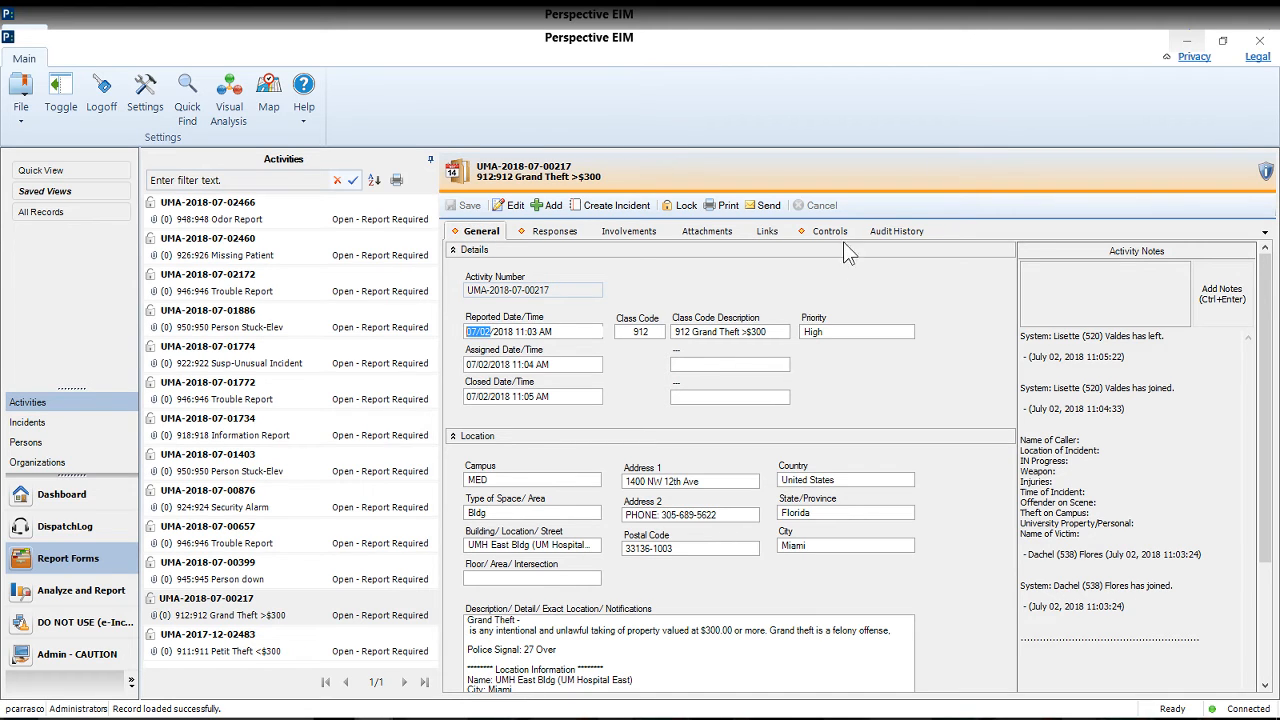
{"action": "left_click", "coordinate": [831, 233]}
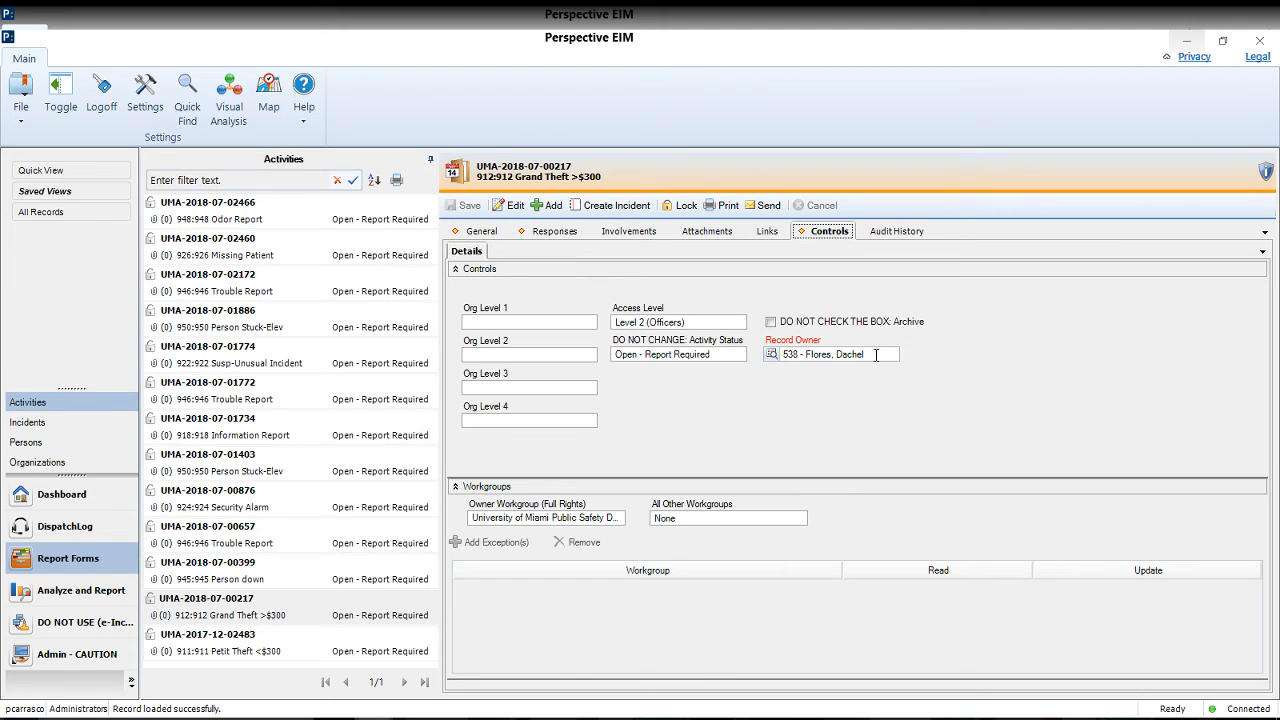
{"action": "left_click_drag", "start_coordinate": [864, 354], "coordinate": [782, 356]}
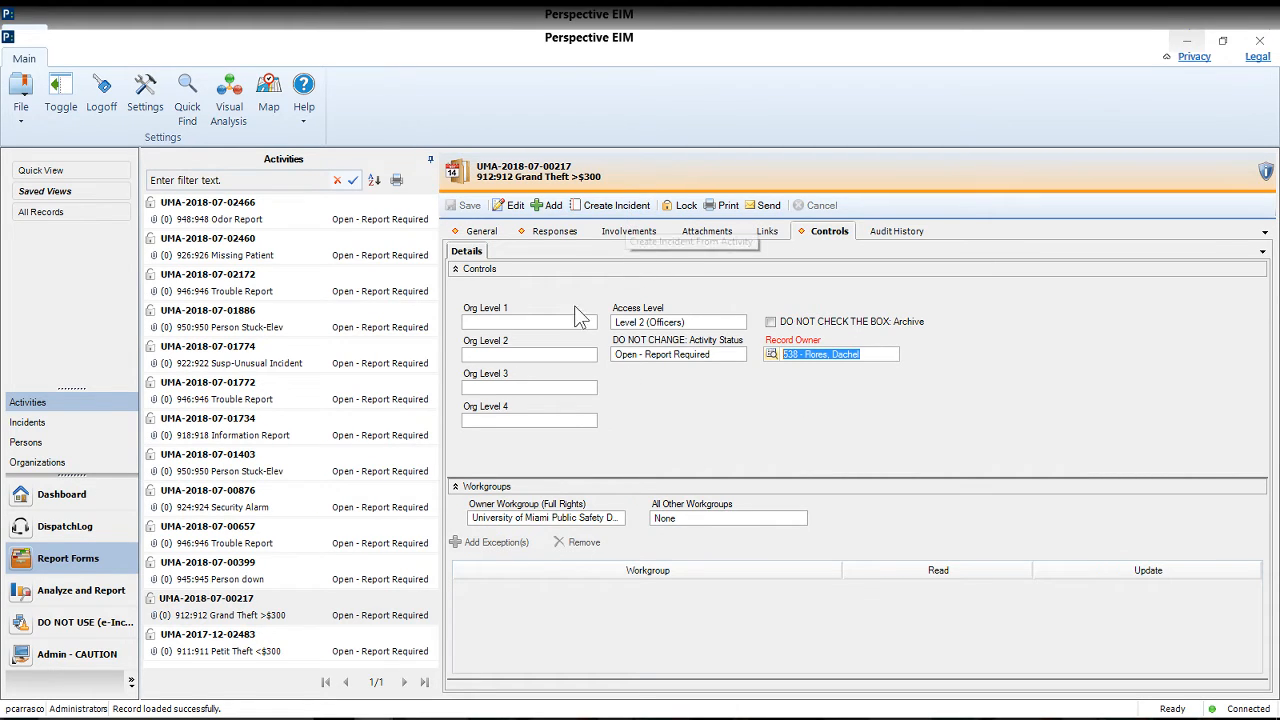
- Check the reported date and record owner of the 945 Person down activity listed just above the Grand Theft one
{"action": "left_click", "coordinate": [287, 575]}
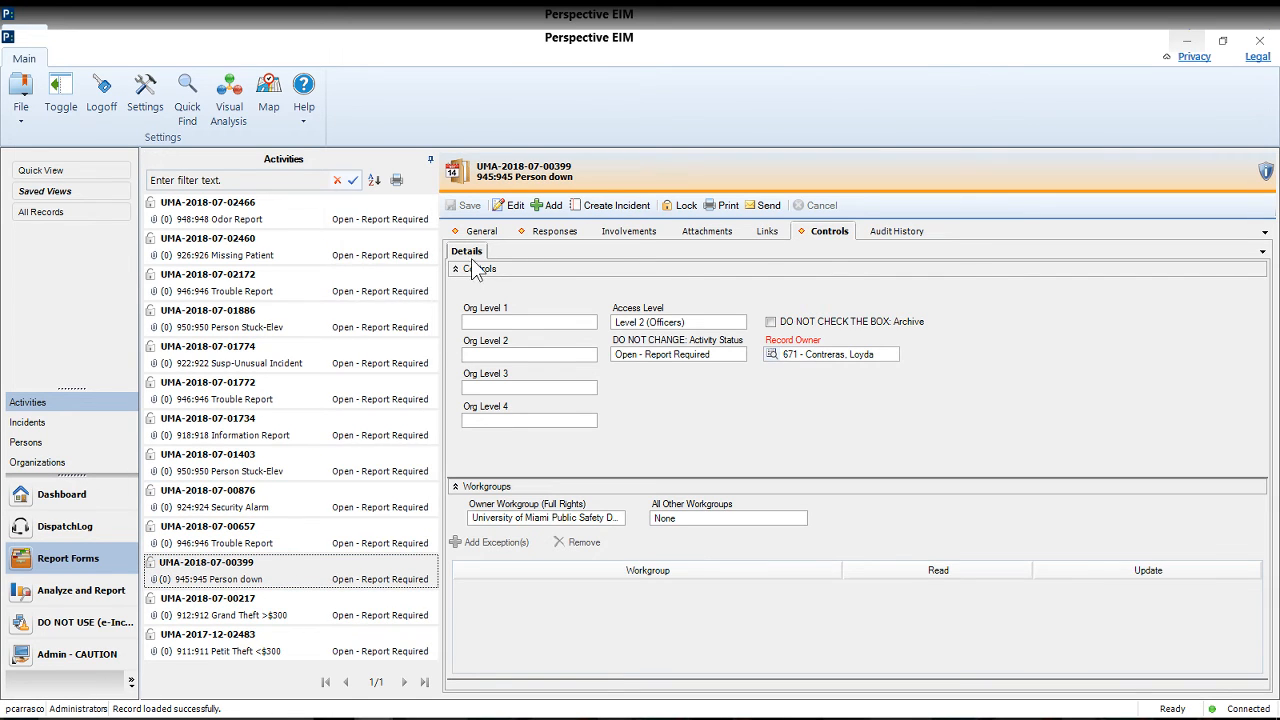
{"action": "left_click", "coordinate": [481, 231]}
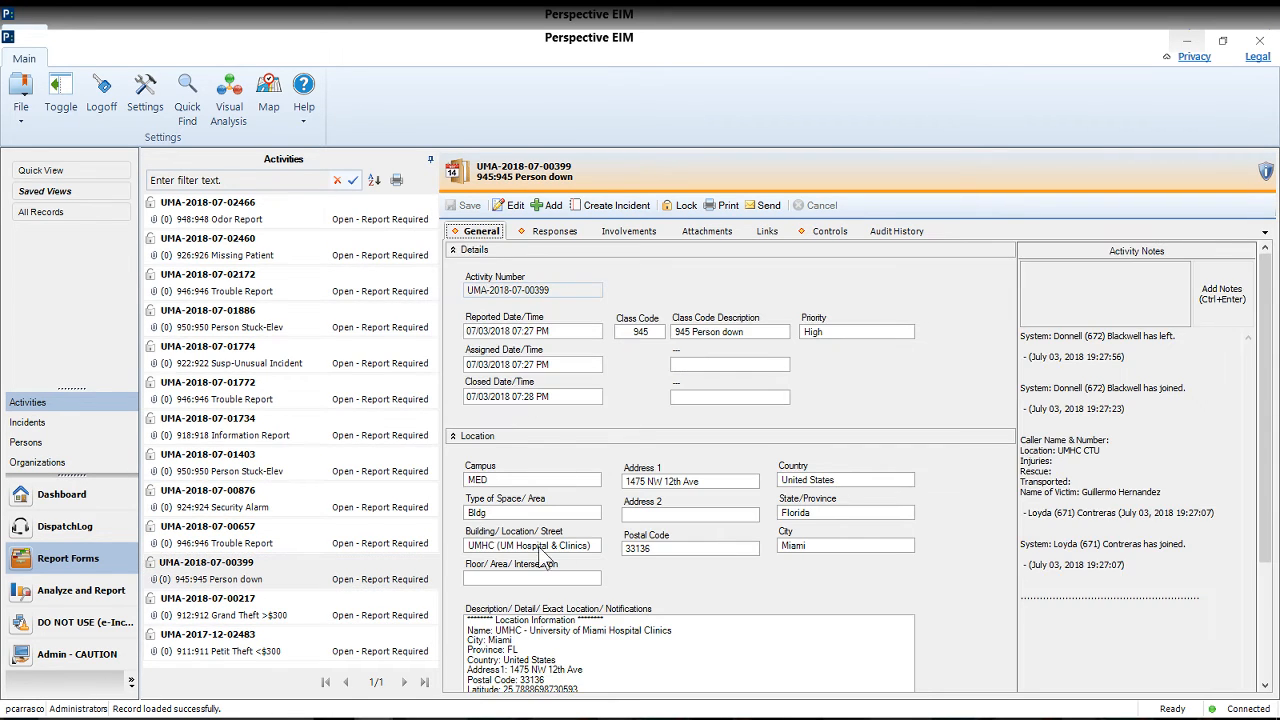
{"action": "left_click", "coordinate": [491, 331]}
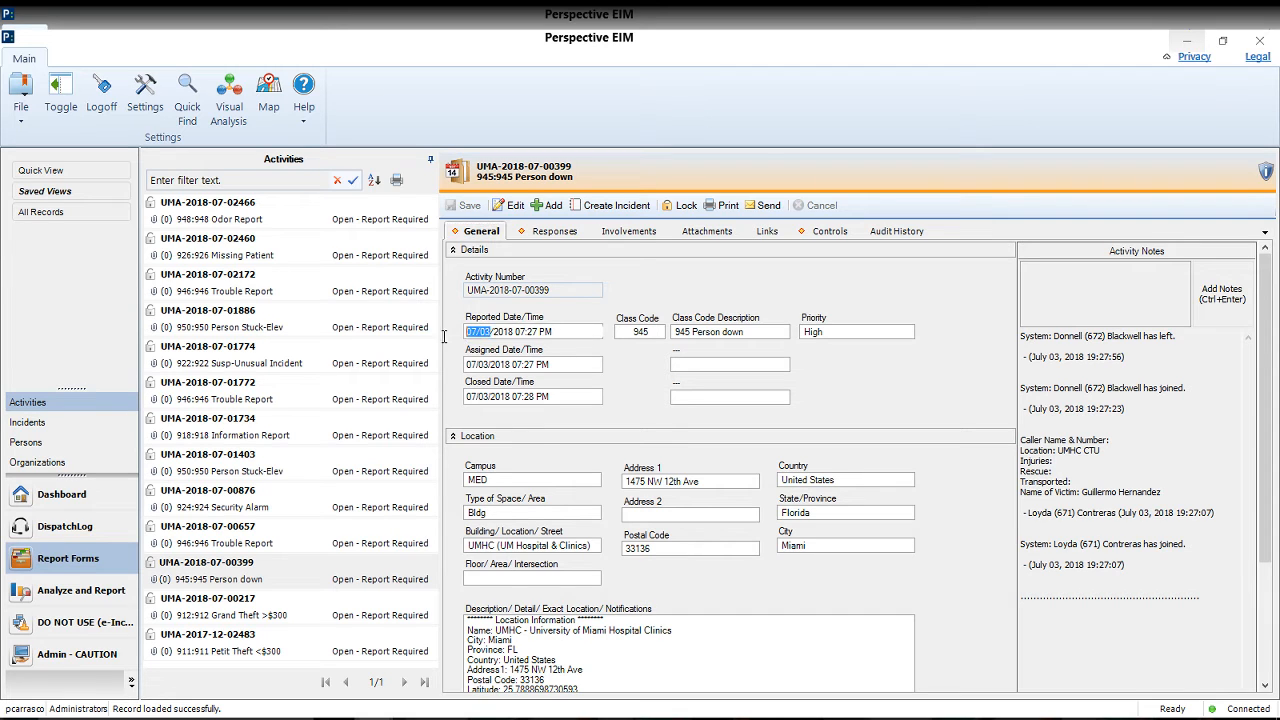
{"action": "left_click", "coordinate": [830, 231]}
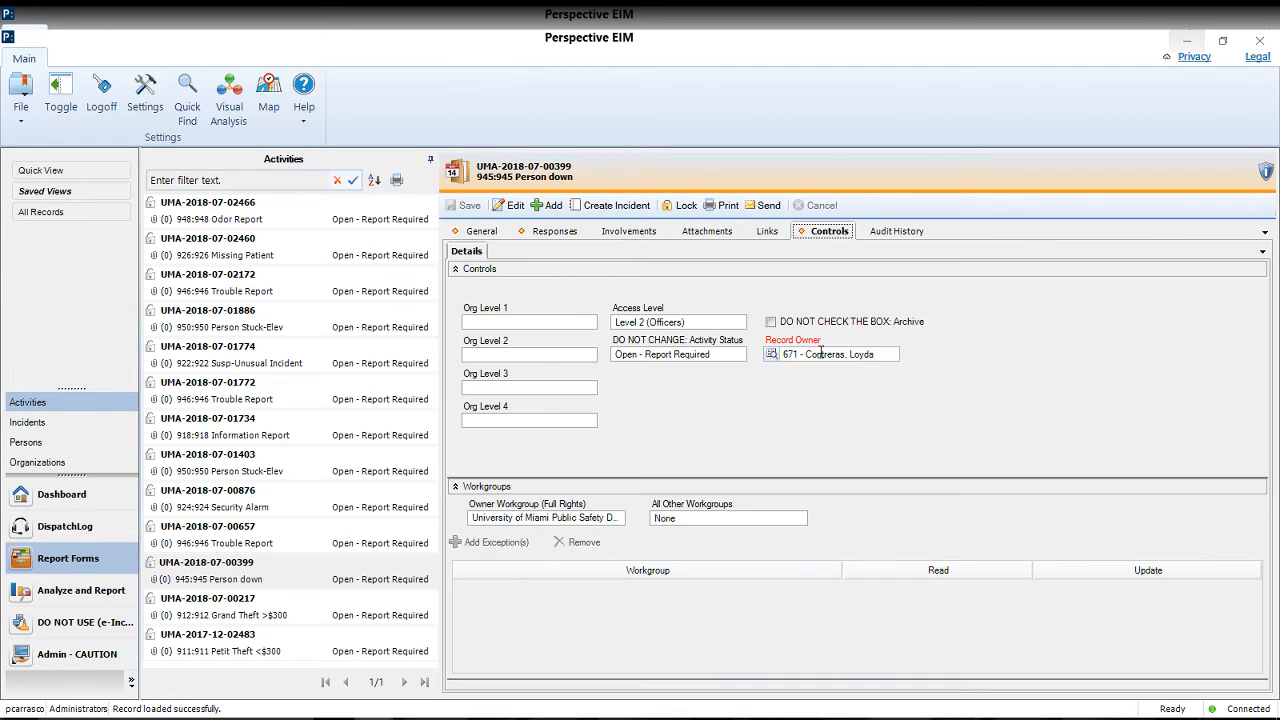
{"action": "left_click", "coordinate": [860, 354]}
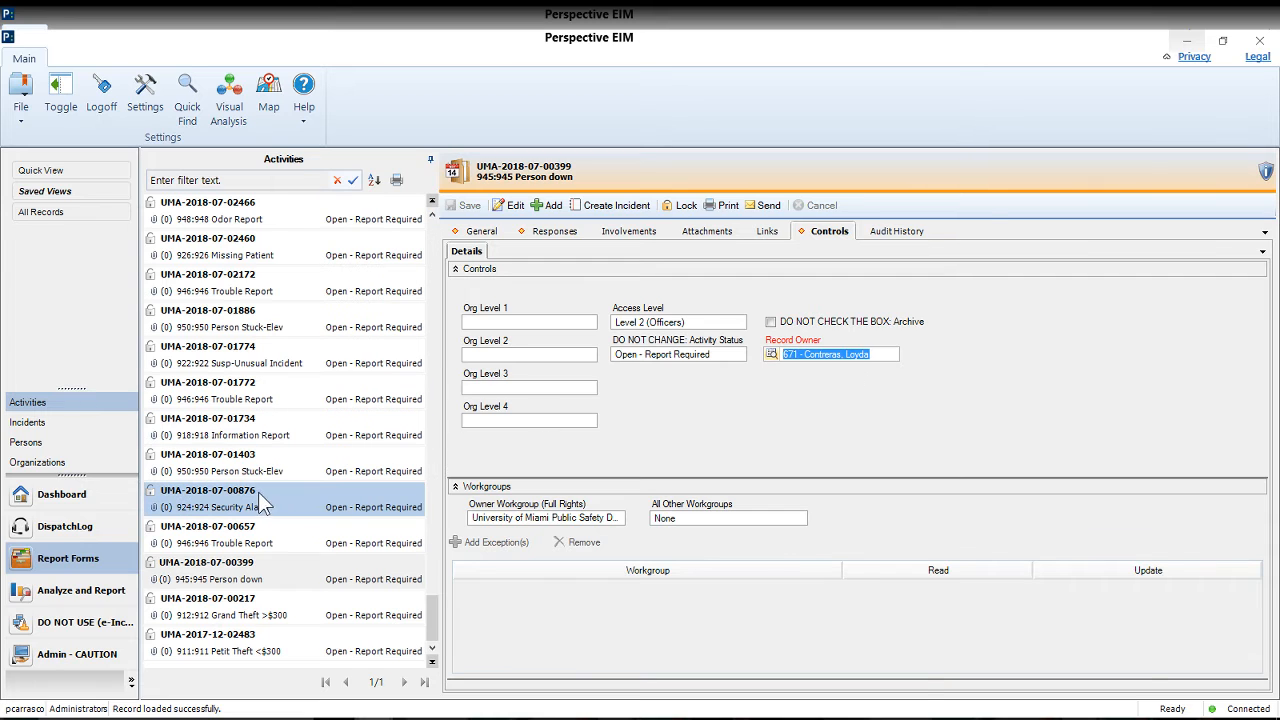
{"action": "scroll", "coordinate": [290, 485], "scroll_direction": "up", "scroll_amount": 10}
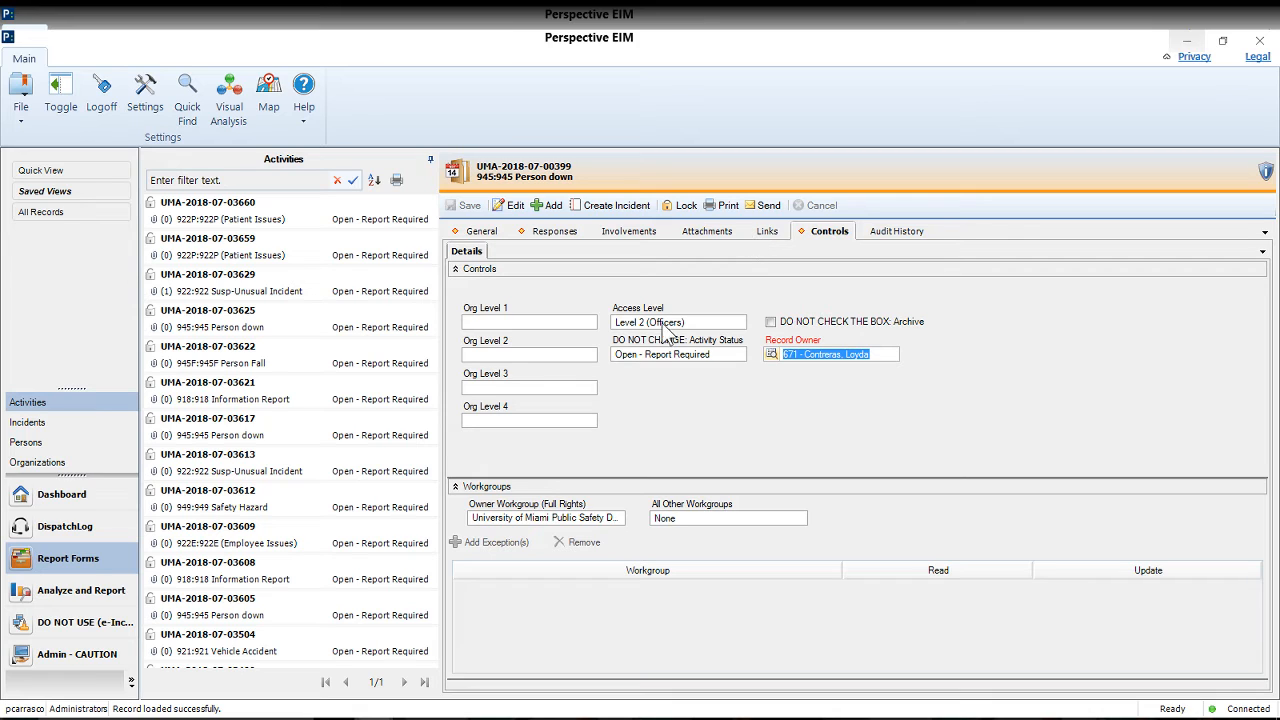
{"action": "scroll", "coordinate": [285, 330], "scroll_direction": "up", "scroll_amount": 4}
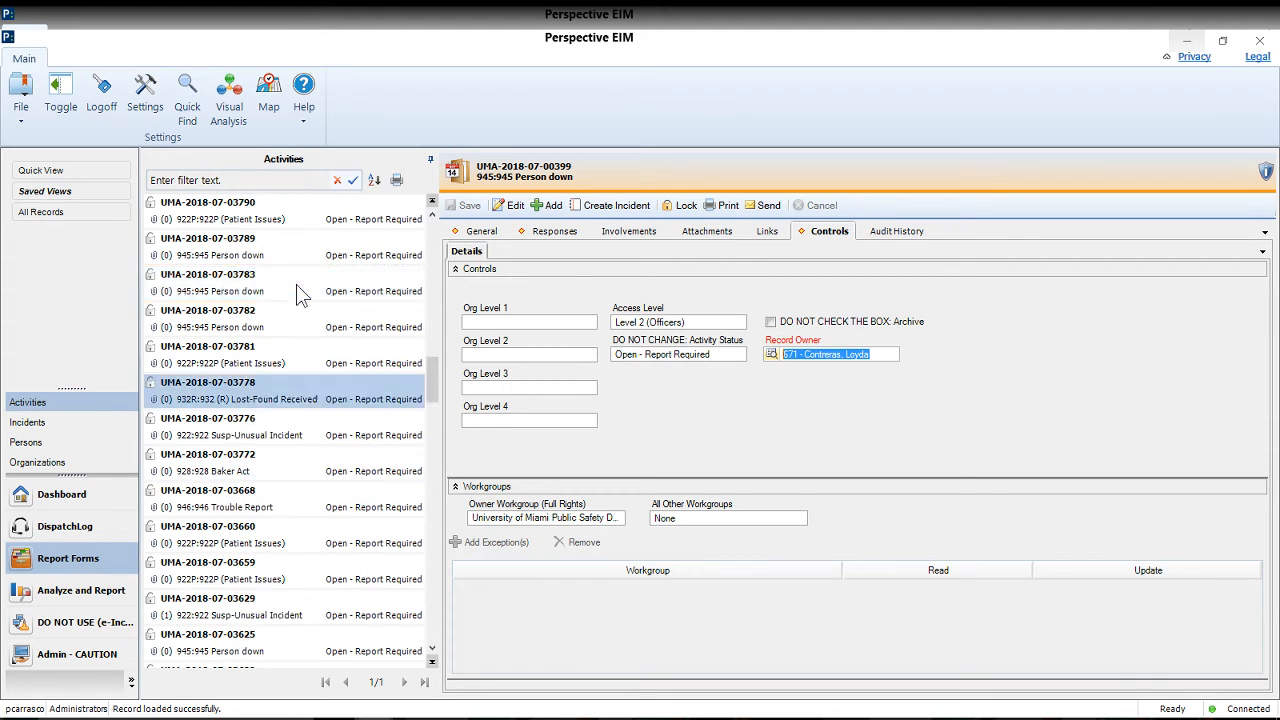
{"action": "left_click", "coordinate": [285, 250]}
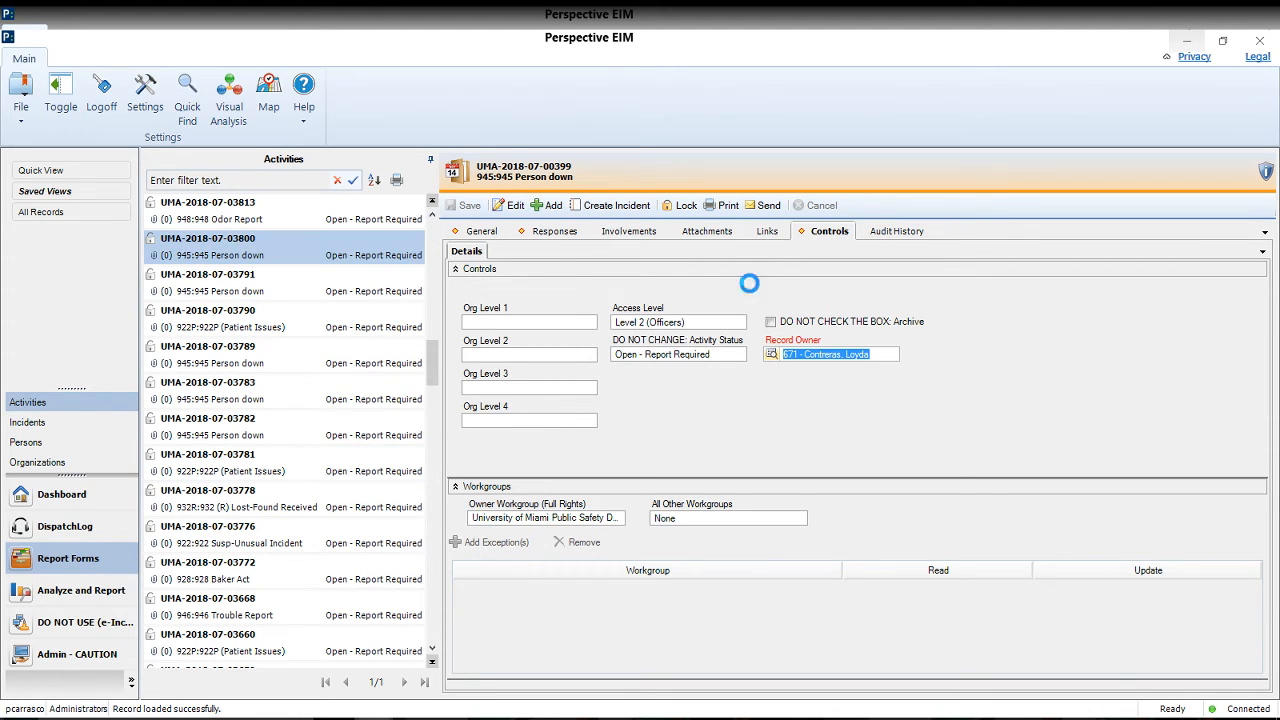
{"action": "left_click", "coordinate": [782, 236]}
{"action": "left_click", "coordinate": [565, 253]}
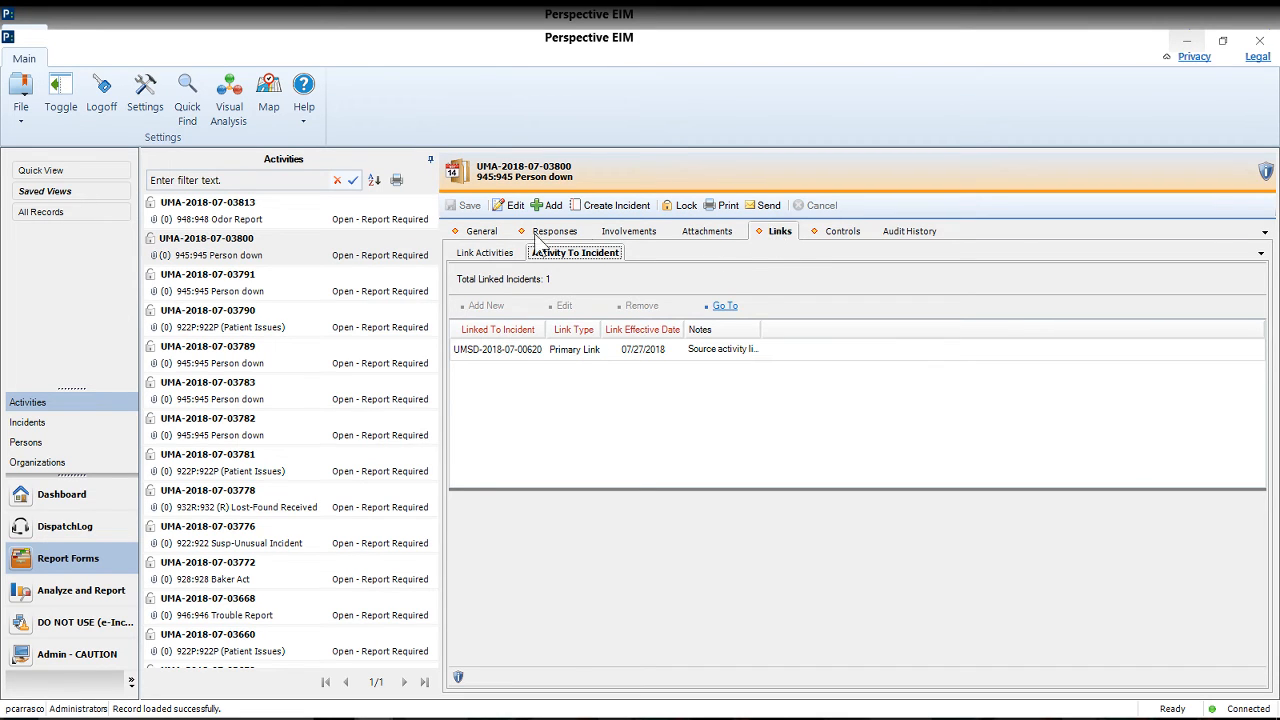
{"action": "left_click", "coordinate": [483, 232]}
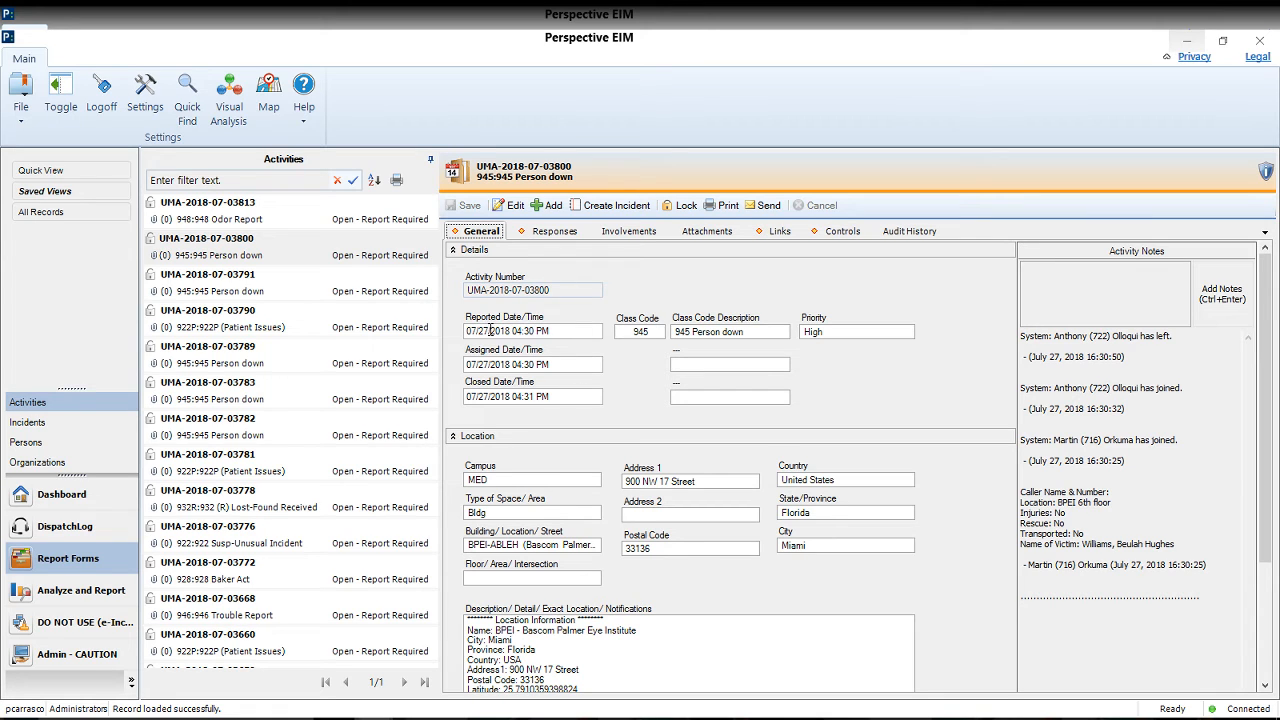
{"action": "left_click_drag", "start_coordinate": [491, 331], "coordinate": [440, 332]}
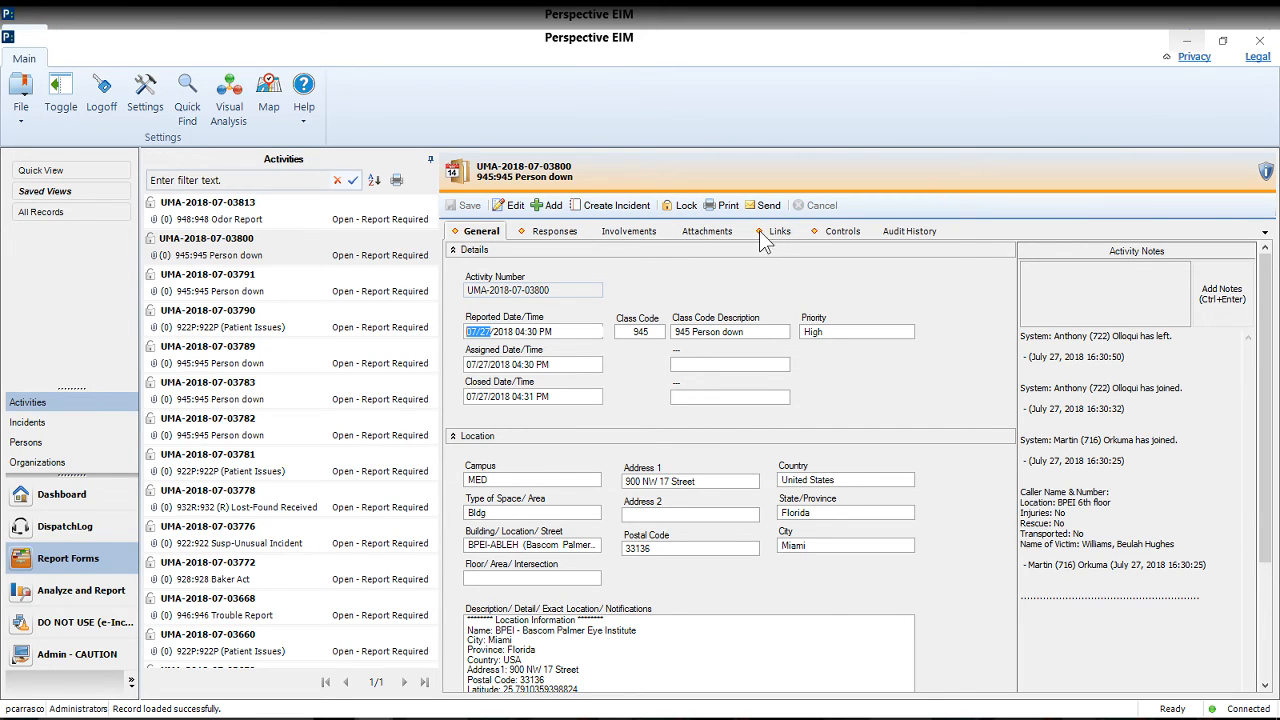
{"action": "scroll", "coordinate": [276, 462], "scroll_direction": "down", "scroll_amount": 10}
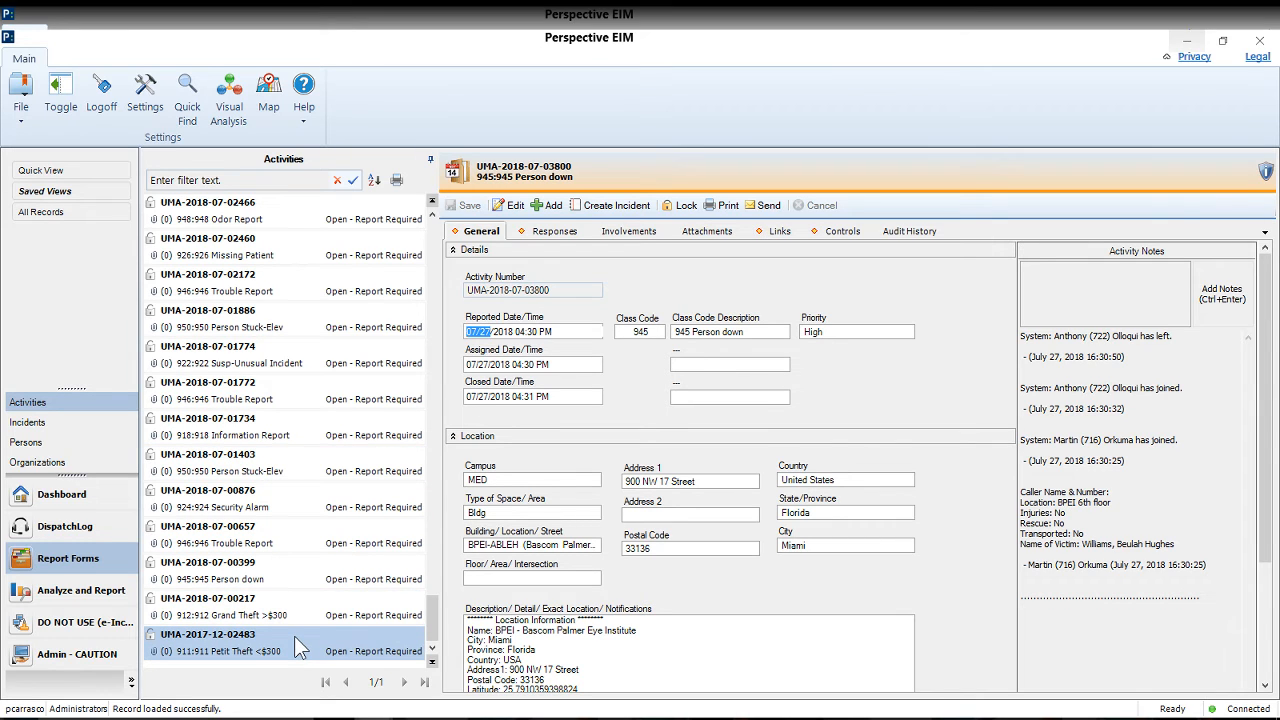
{"action": "left_click", "coordinate": [305, 607]}
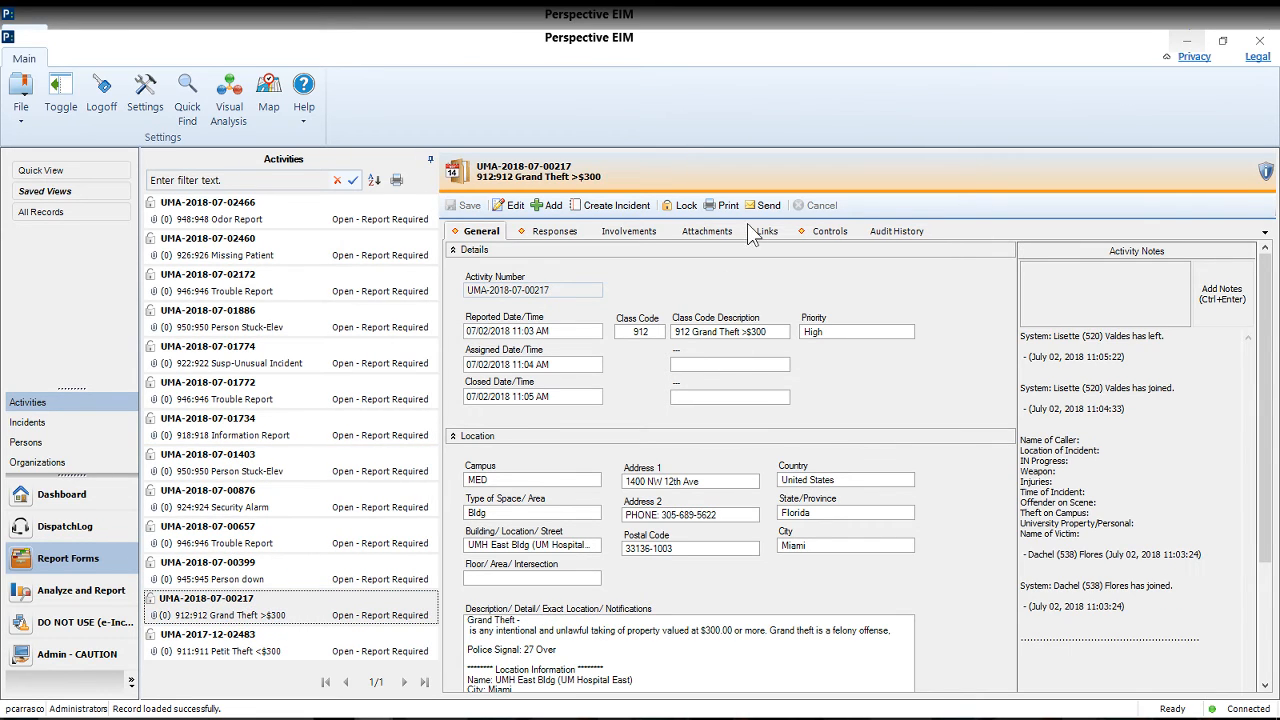
{"action": "left_click", "coordinate": [287, 505]}
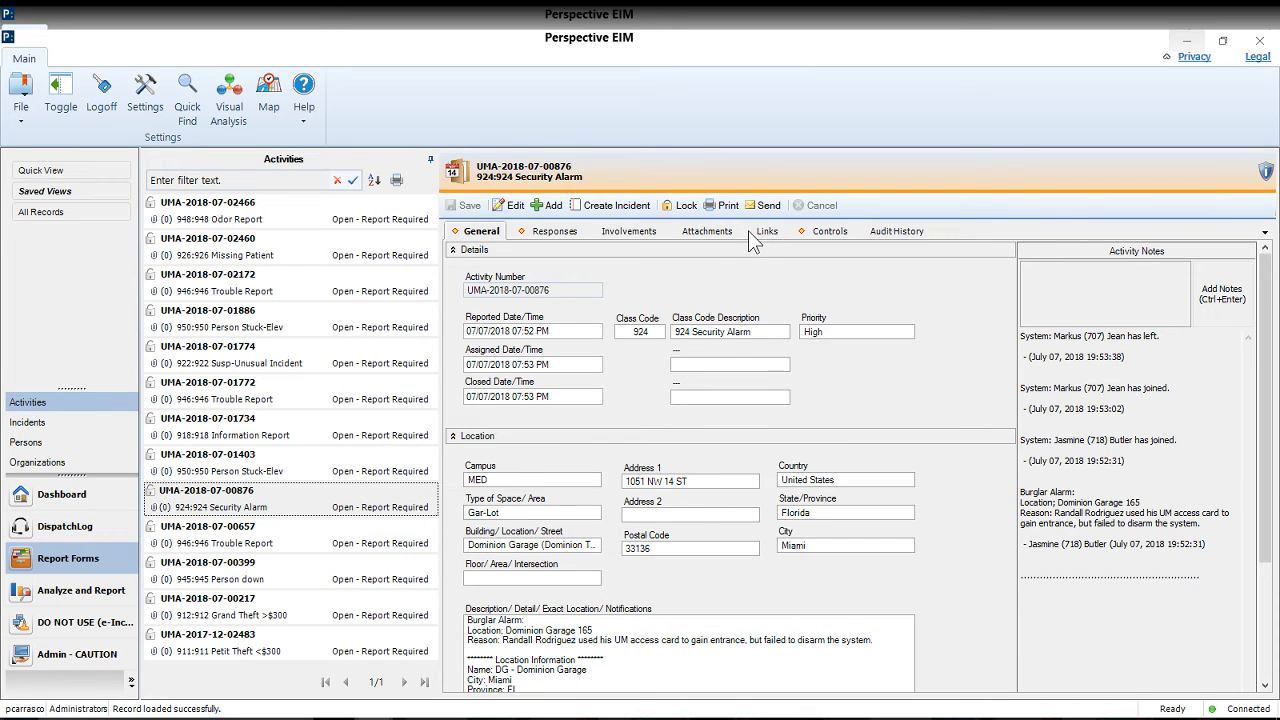
{"action": "key", "text": "Up"}
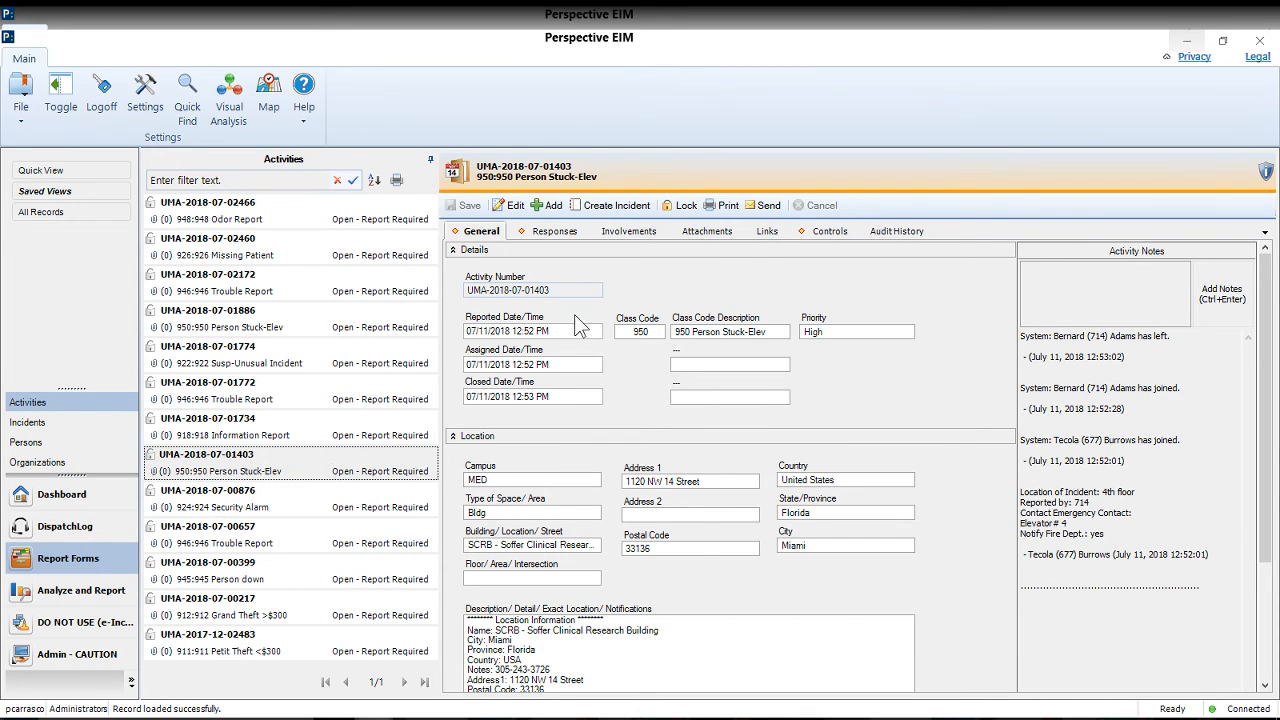
{"action": "key", "text": "Up"}
{"action": "key", "text": "Up"}
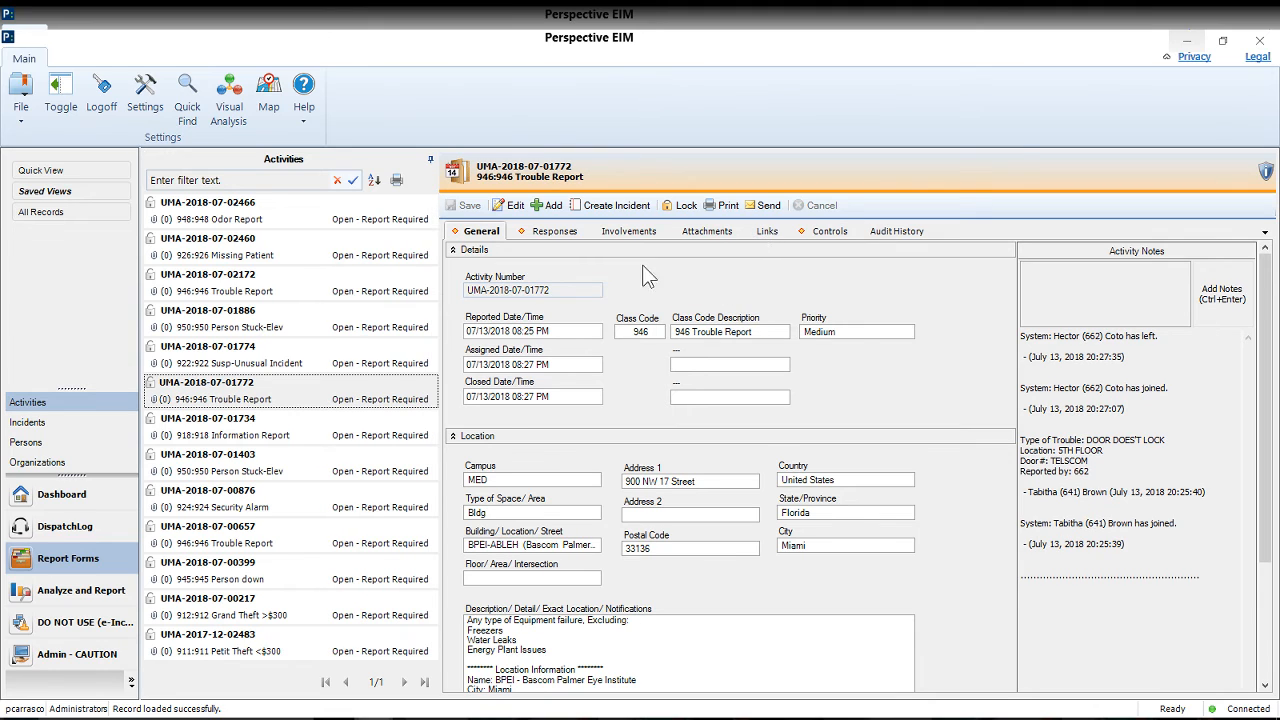
{"action": "left_click", "coordinate": [290, 357]}
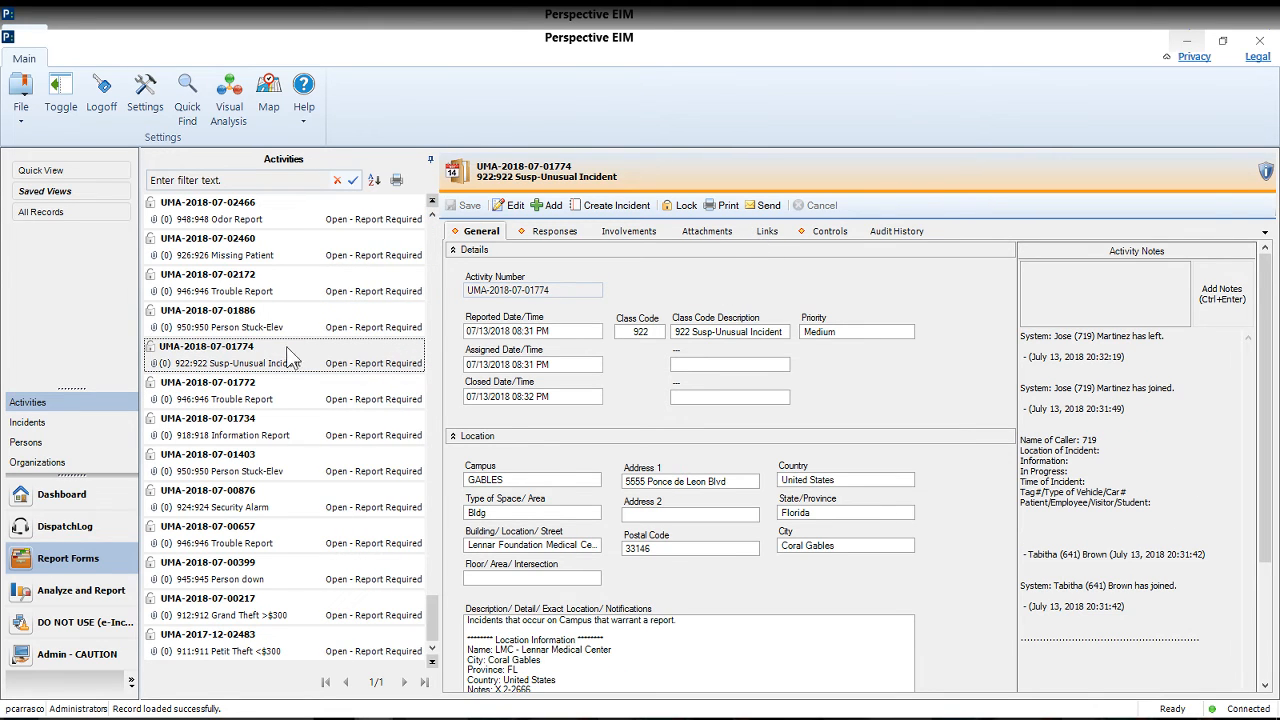
{"action": "key", "text": "Up"}
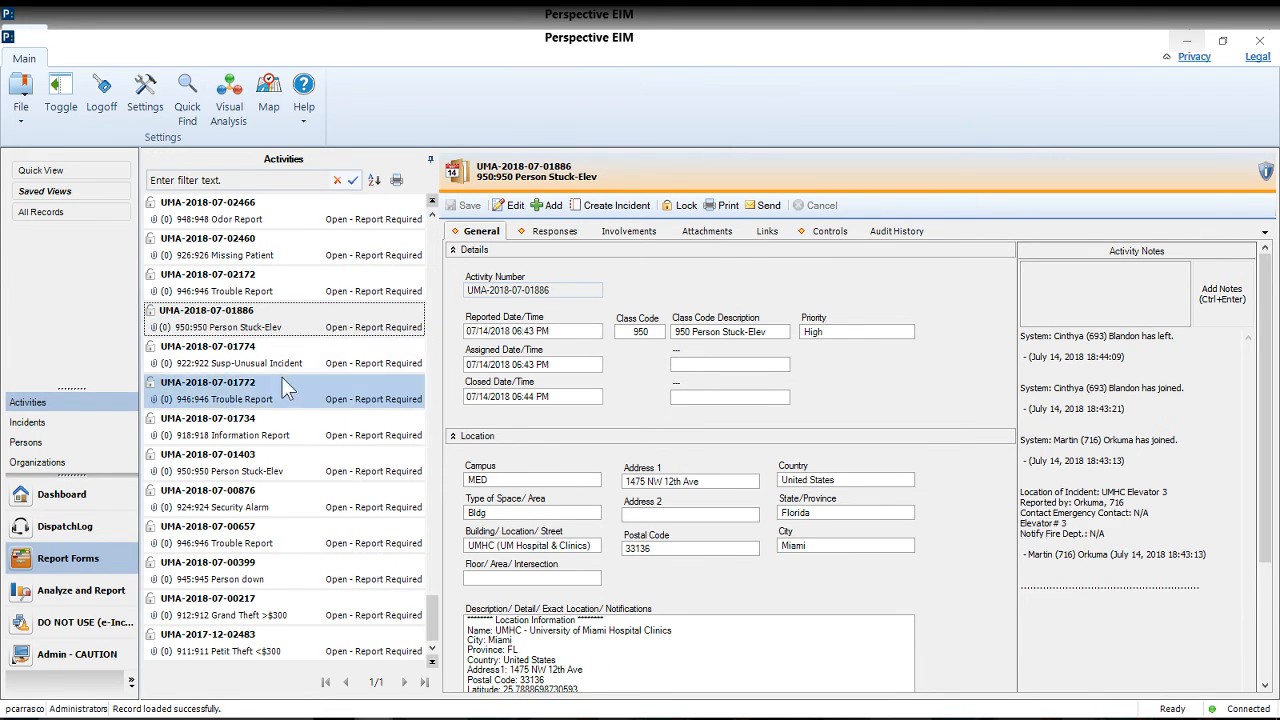
{"action": "left_click", "coordinate": [259, 367]}
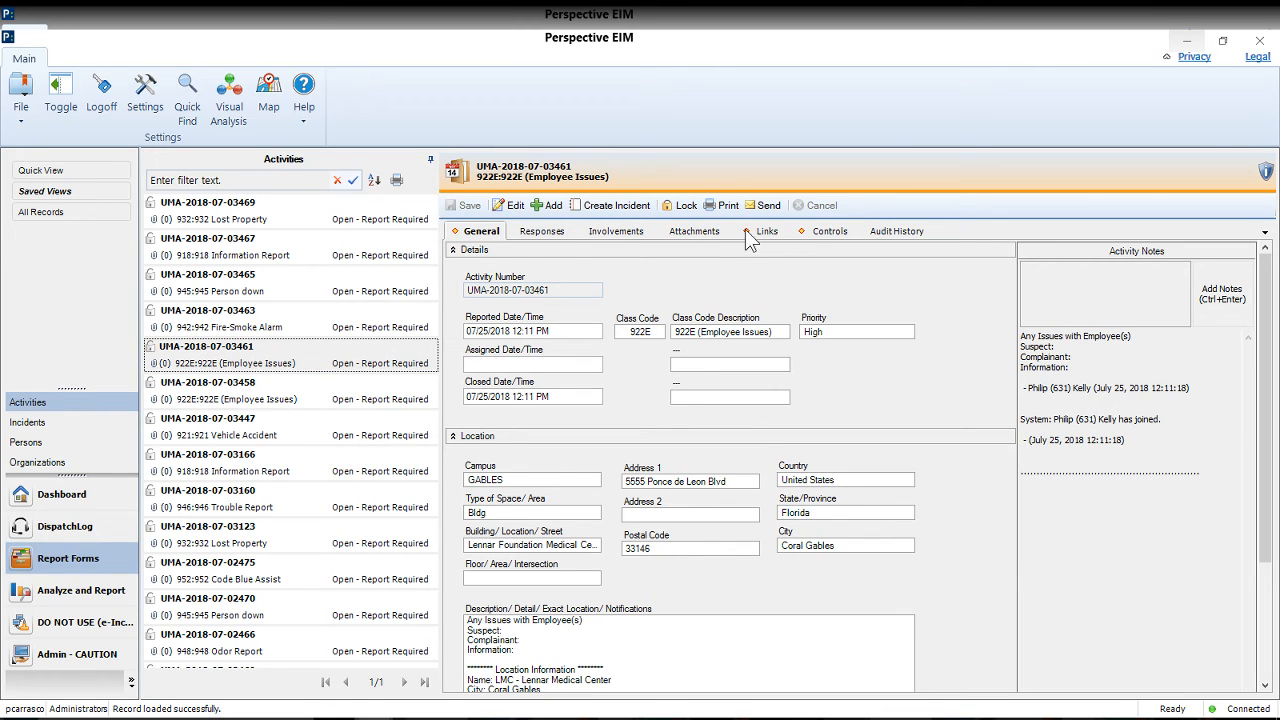
{"action": "left_click", "coordinate": [827, 233]}
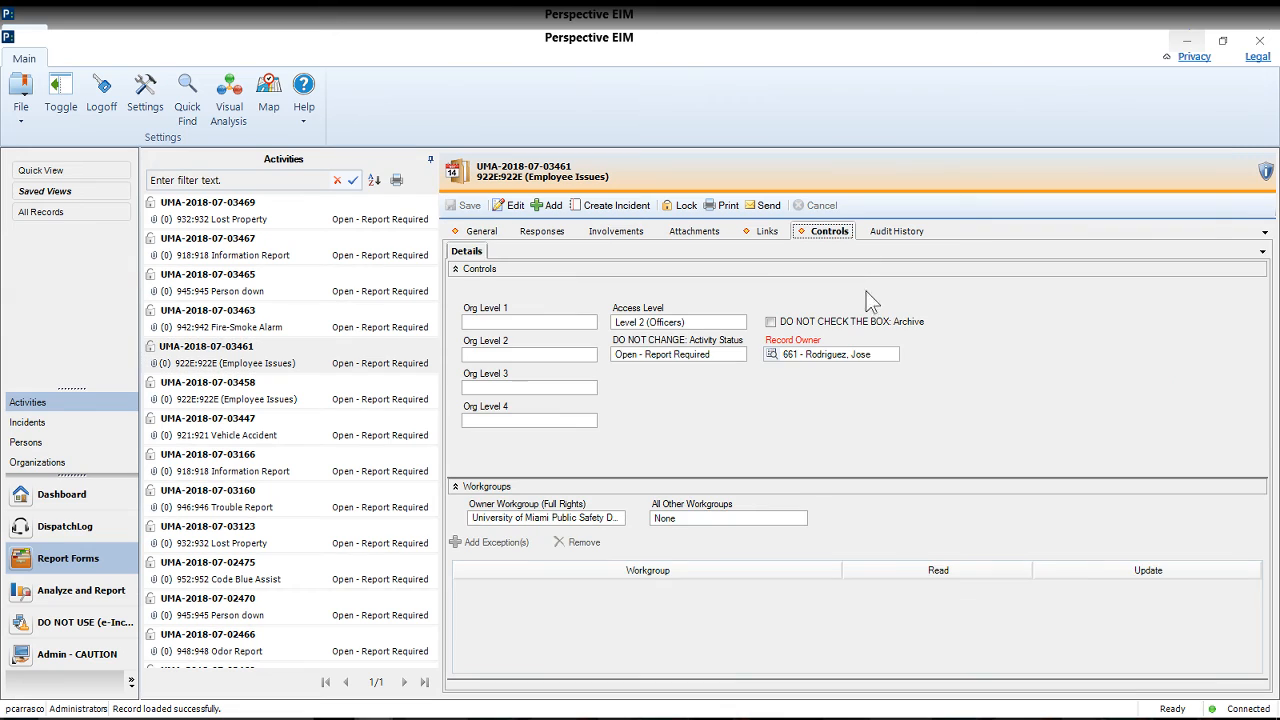
{"action": "left_click", "coordinate": [882, 354]}
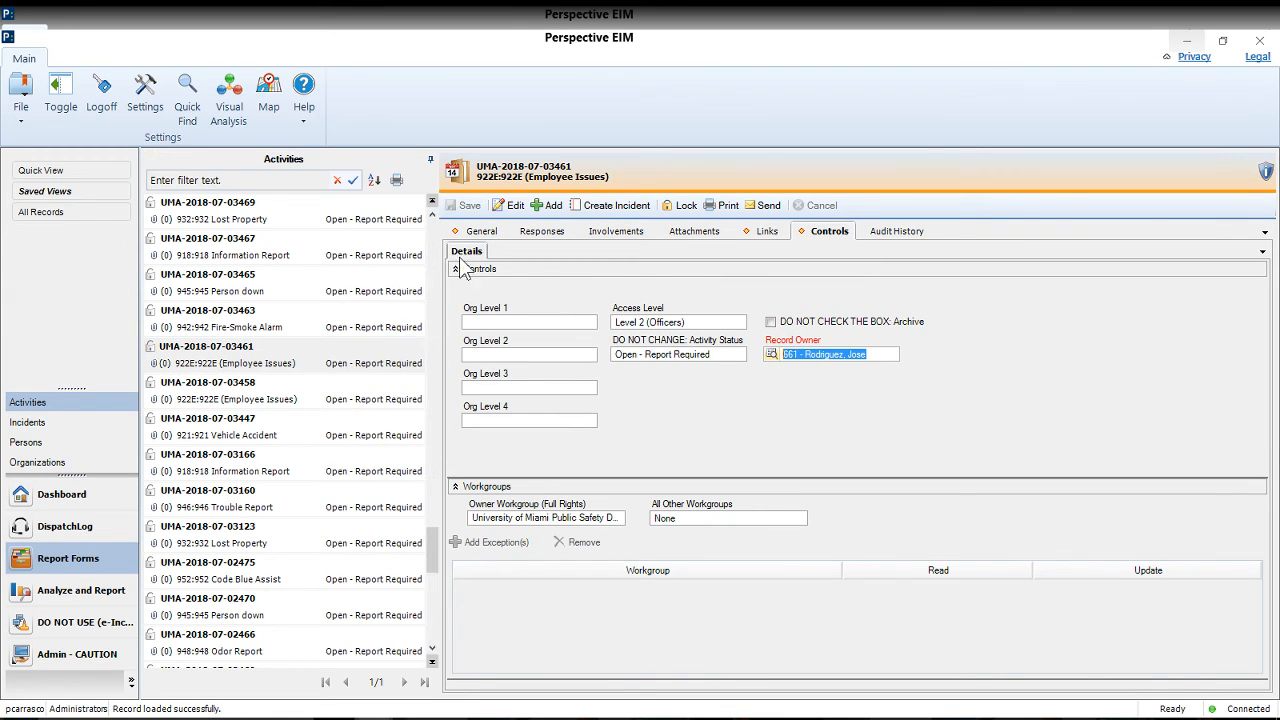
{"action": "scroll", "coordinate": [291, 403], "scroll_direction": "up", "scroll_amount": 10}
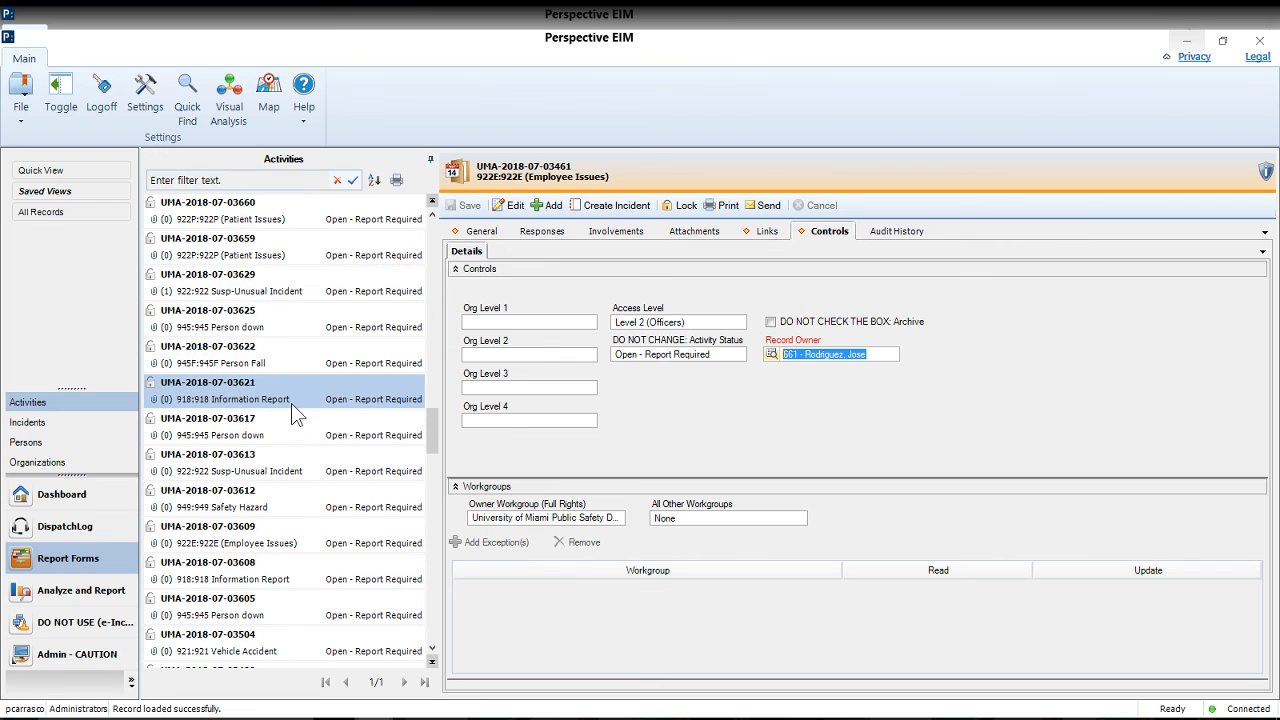
{"action": "scroll", "coordinate": [291, 403], "scroll_direction": "up", "scroll_amount": 5}
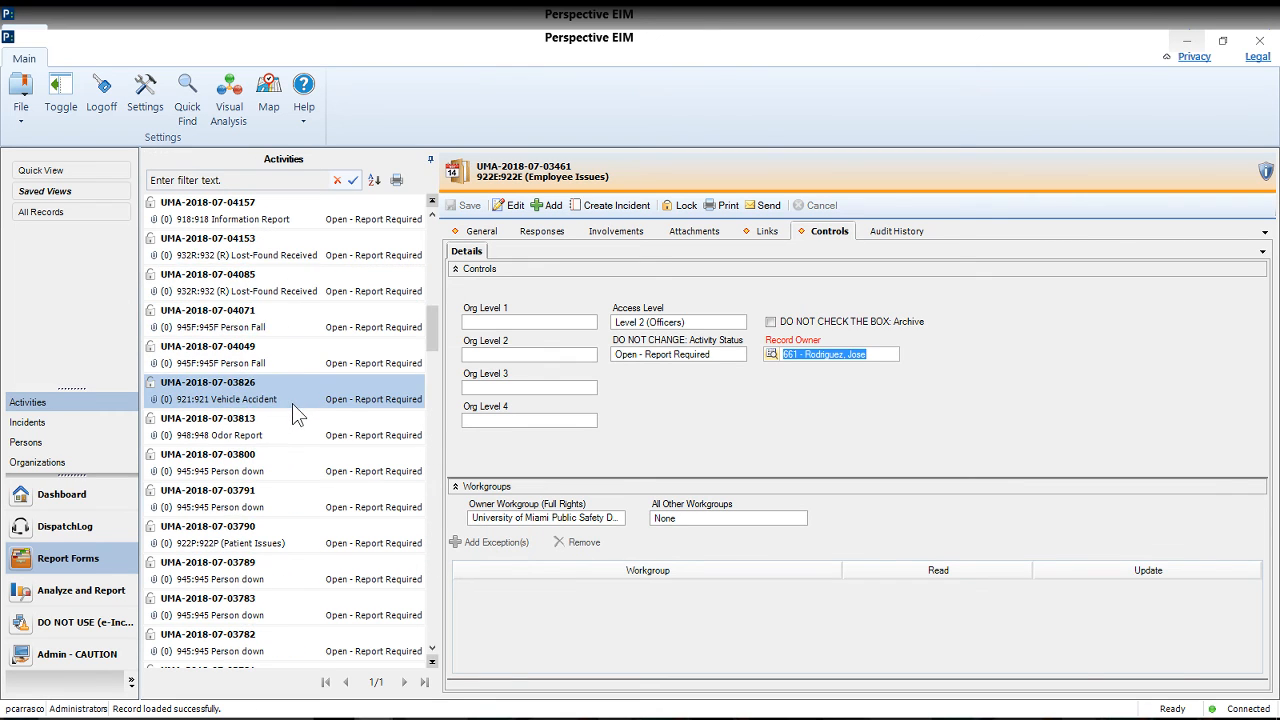
{"action": "left_click", "coordinate": [306, 274]}
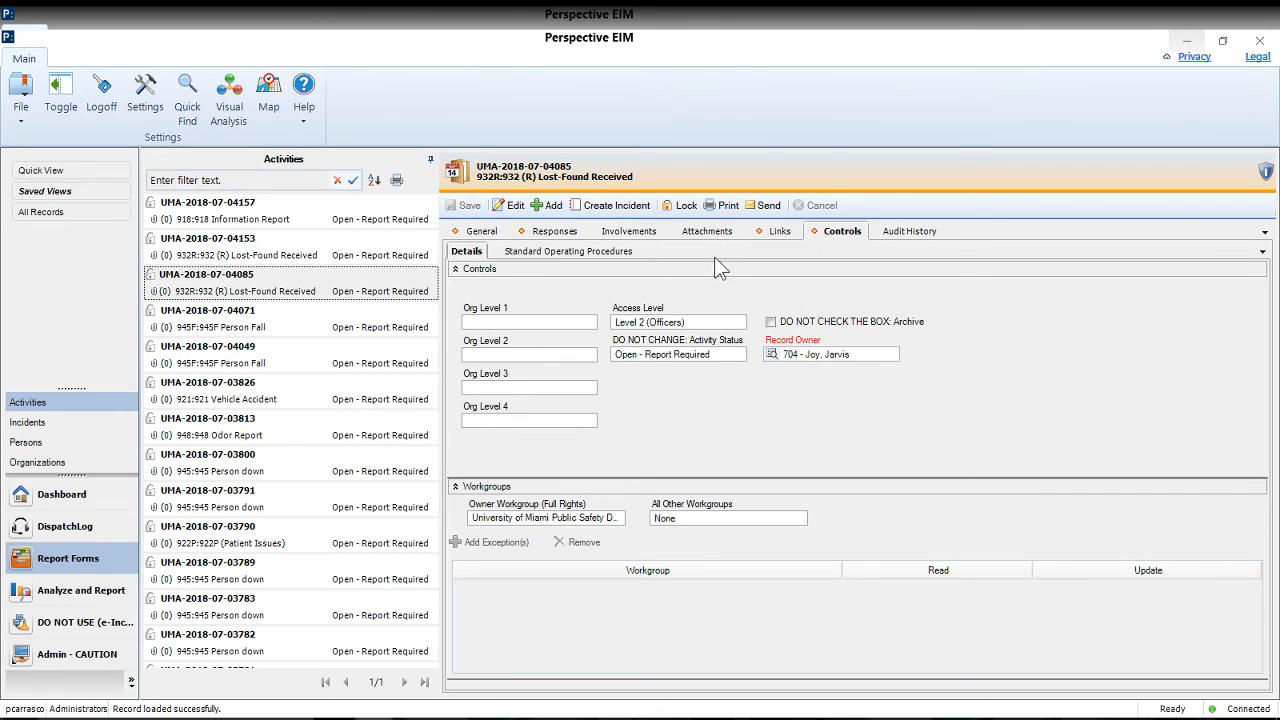
{"action": "left_click", "coordinate": [484, 230]}
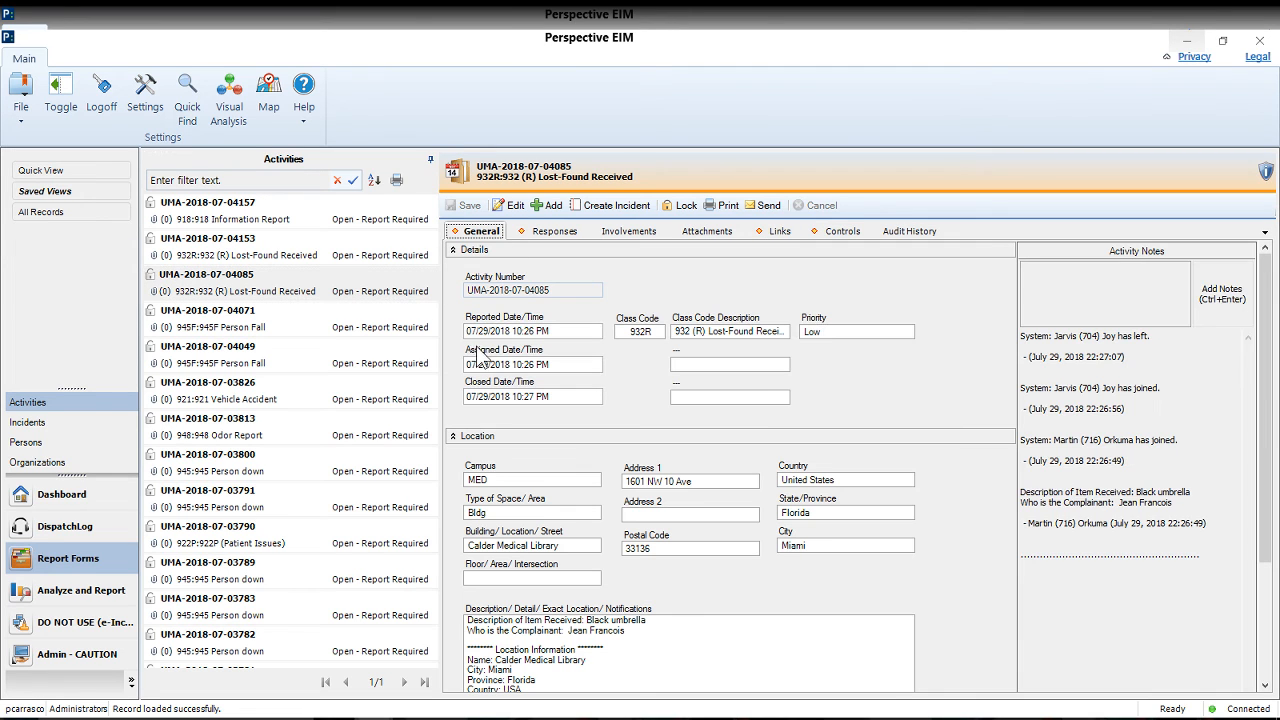
{"action": "left_click_drag", "start_coordinate": [490, 331], "coordinate": [441, 333]}
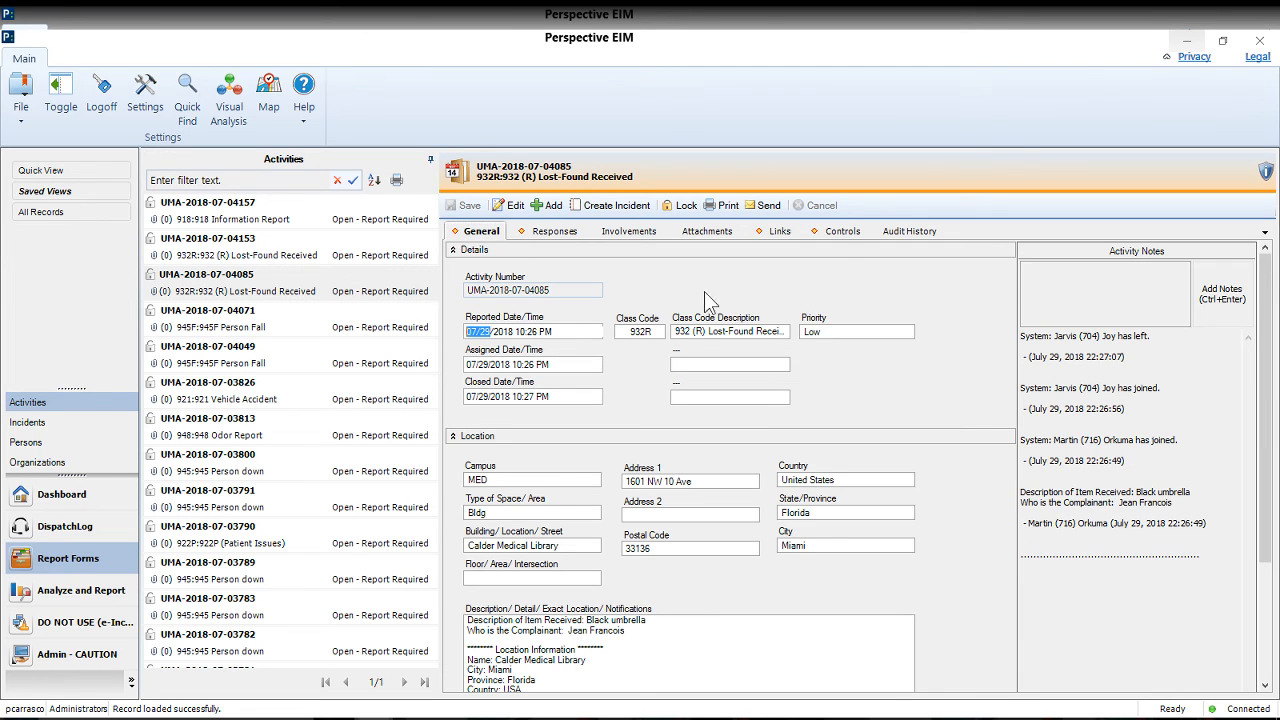
{"action": "left_click", "coordinate": [840, 230]}
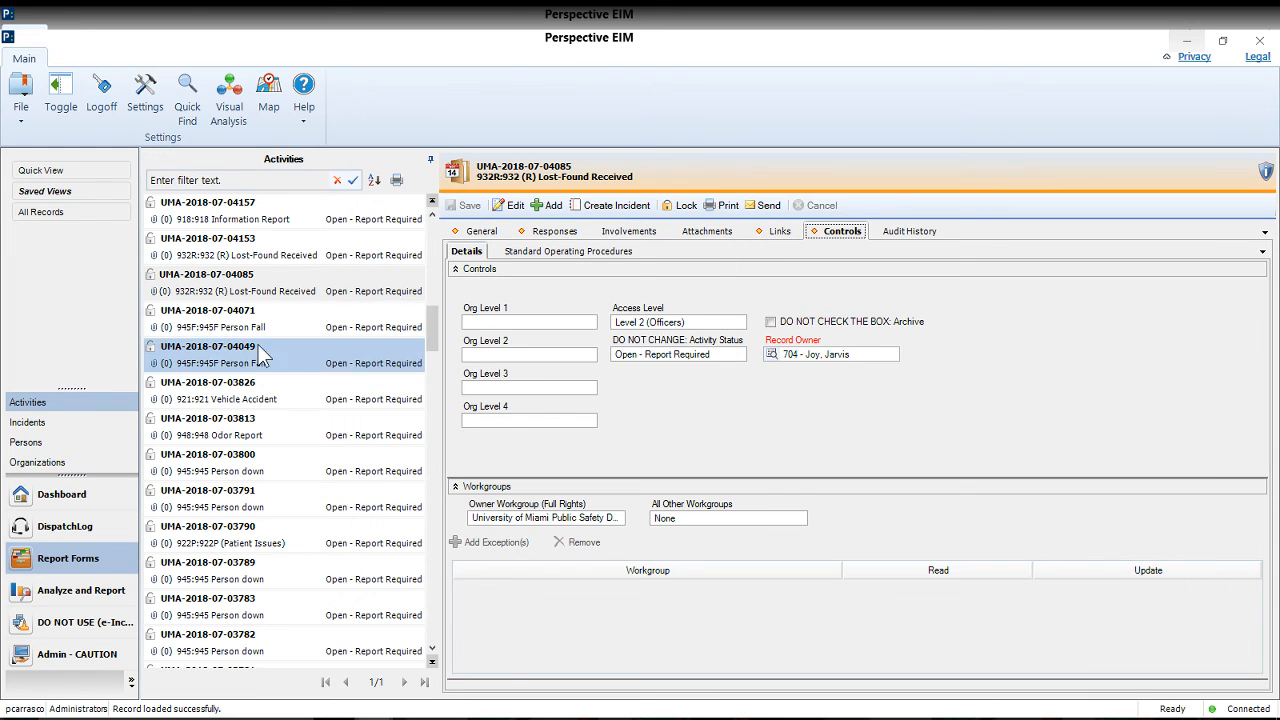
{"action": "scroll", "coordinate": [292, 251], "scroll_direction": "down", "scroll_amount": 10}
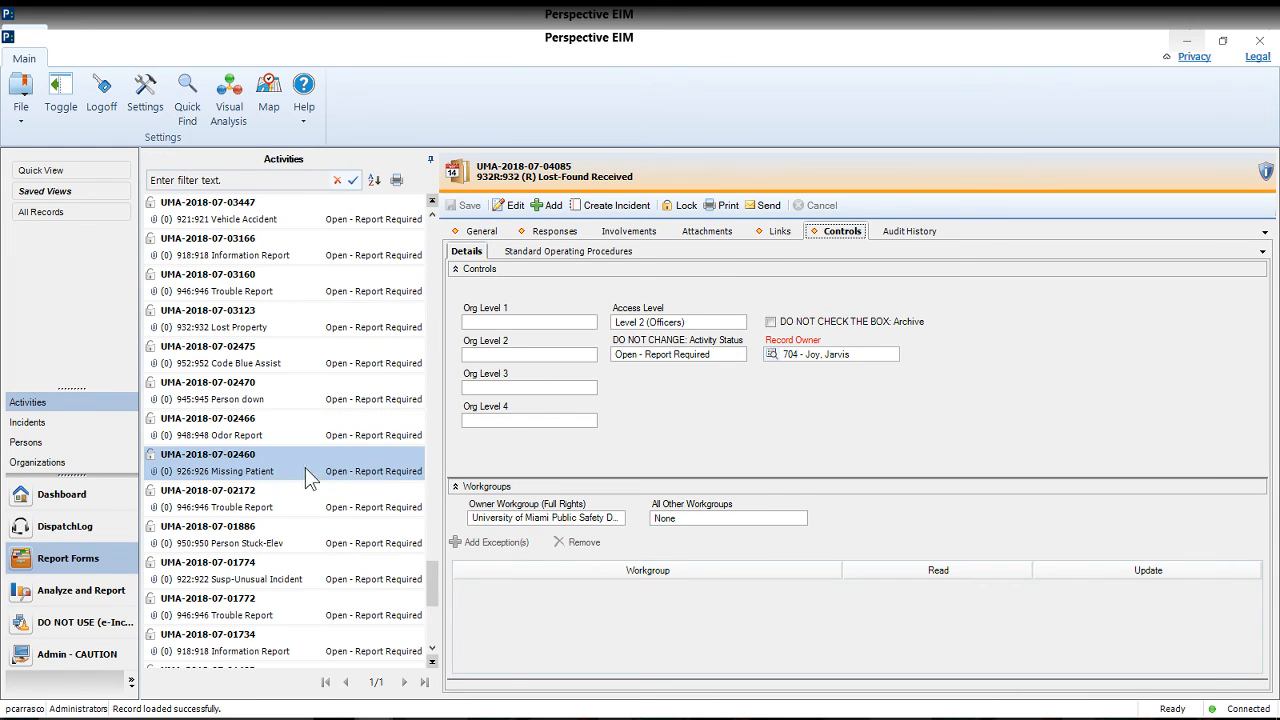